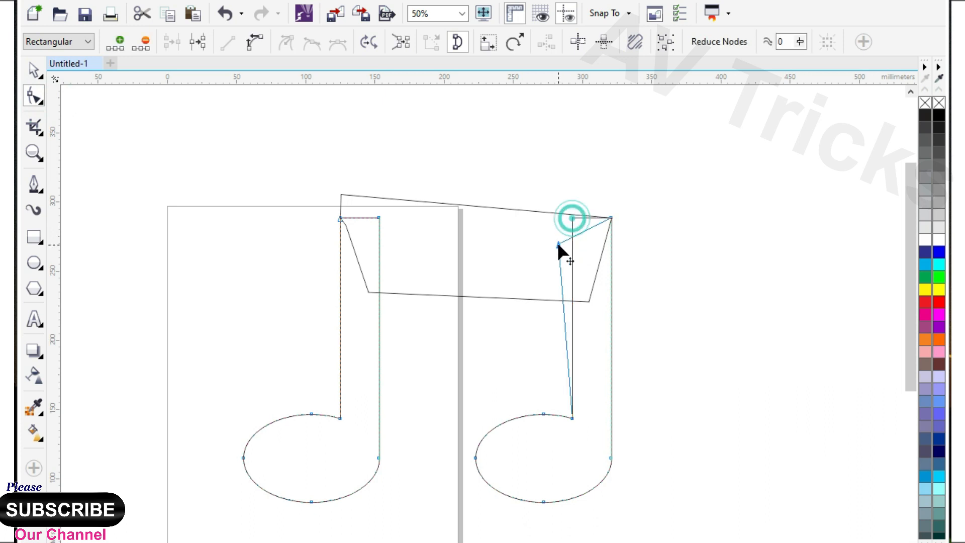
Step: Convert the connecting beam's segments to curves and bow its upper and lower edges downward
left_click(469, 242)
left_click_drag(275, 158, 808, 376)
left_click(235, 46)
left_click(475, 206)
left_click_drag(475, 207, 477, 229)
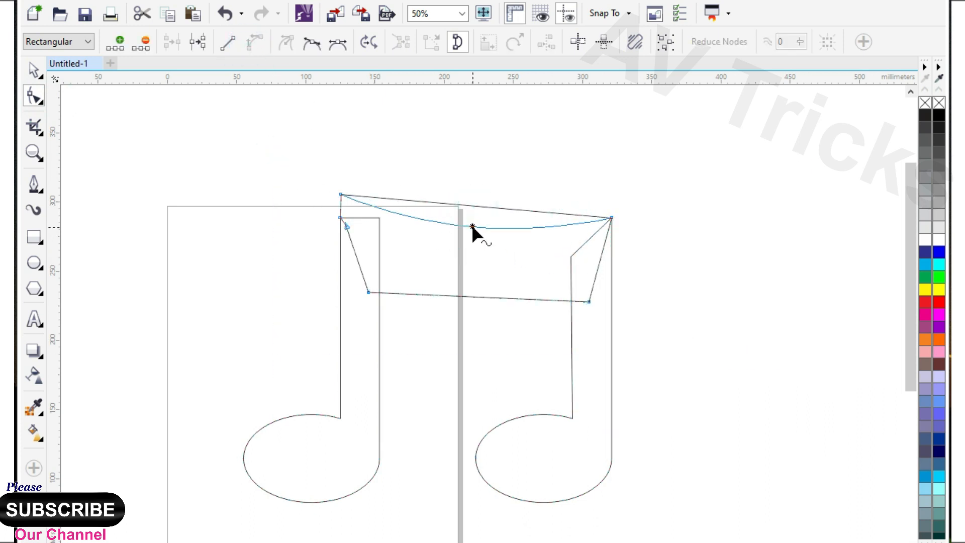
left_click_drag(476, 298, 475, 311)
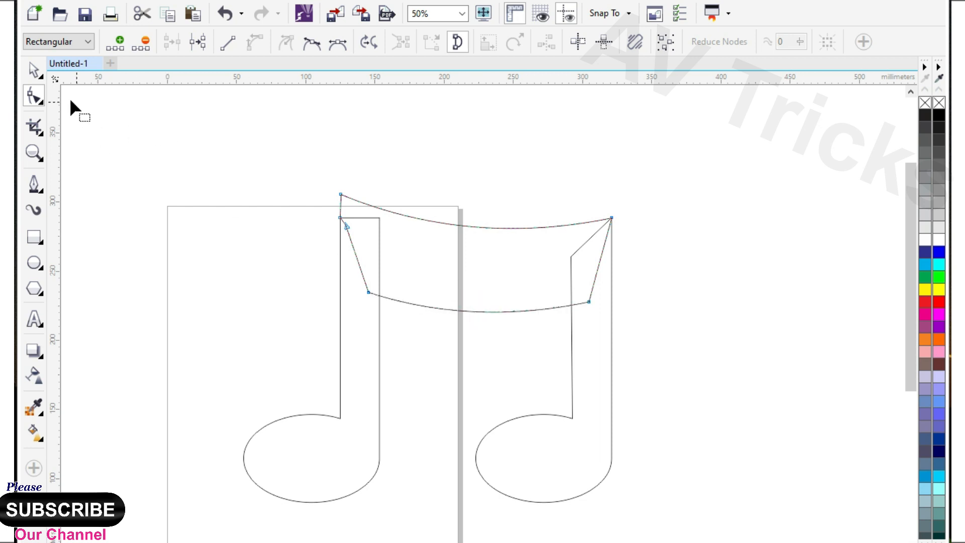
Step: Weld the two notes and the beam into one shape and narrow it to 88% of its width
left_click(39, 74)
scroll(318, 226, "down", 2)
left_click_drag(222, 151, 567, 378)
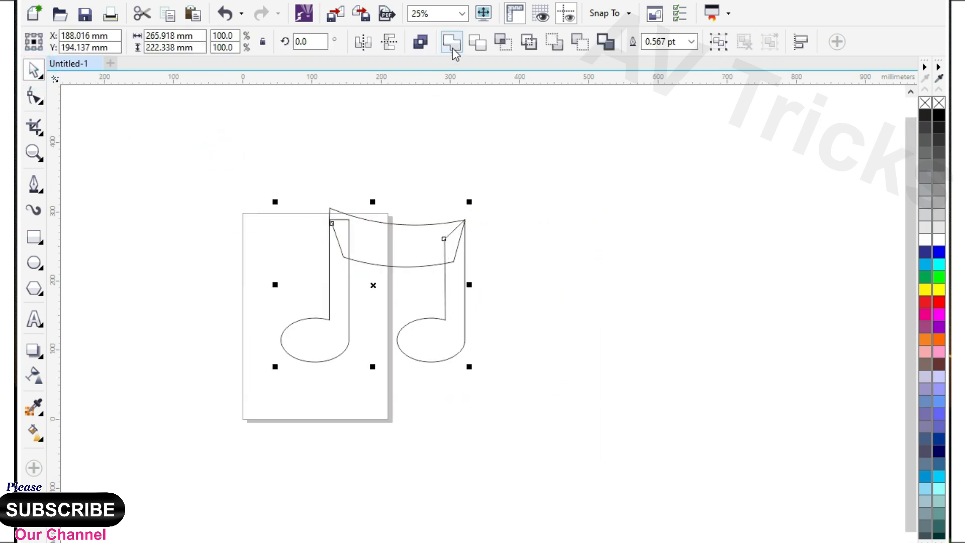
left_click(543, 316)
left_click(464, 279)
left_click_drag(469, 285, 431, 285)
Step: Raise the upper nodes of the double note together, making the shape about 248.3 mm high
left_click(33, 96)
left_click_drag(274, 160, 445, 281)
scroll(438, 241, "up", 1)
left_click_drag(382, 284, 381, 257)
scroll(370, 397, "down", 1)
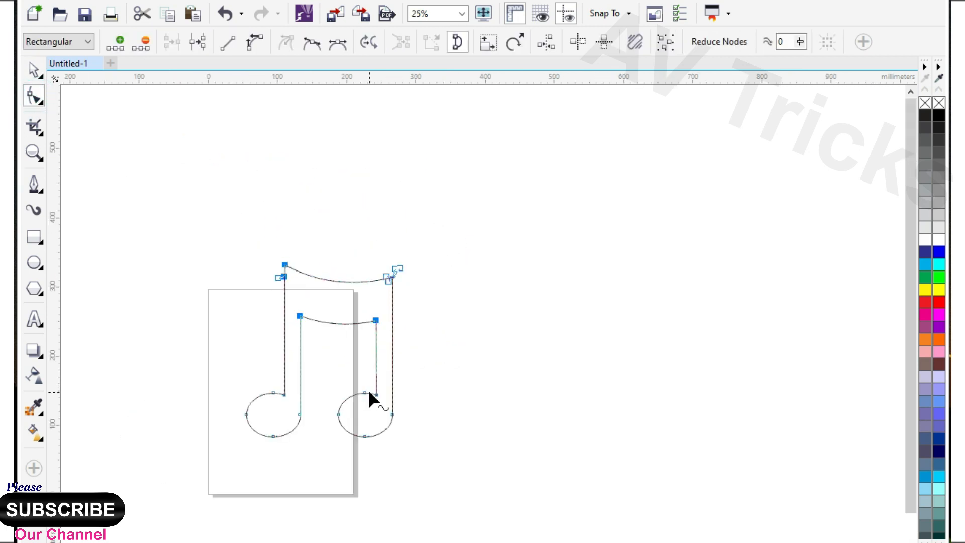
scroll(366, 374, "up", 1)
scroll(367, 368, "up", 1)
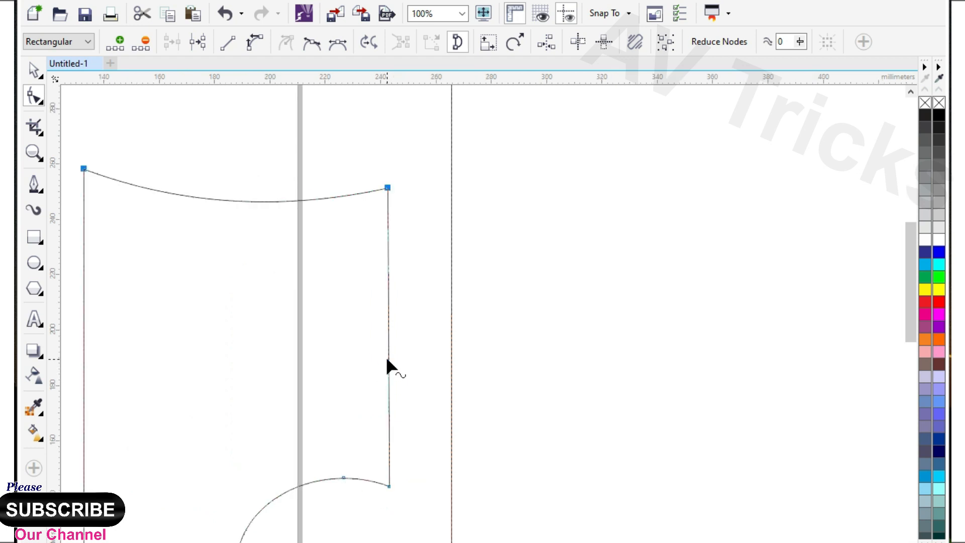
scroll(388, 367, "down", 1)
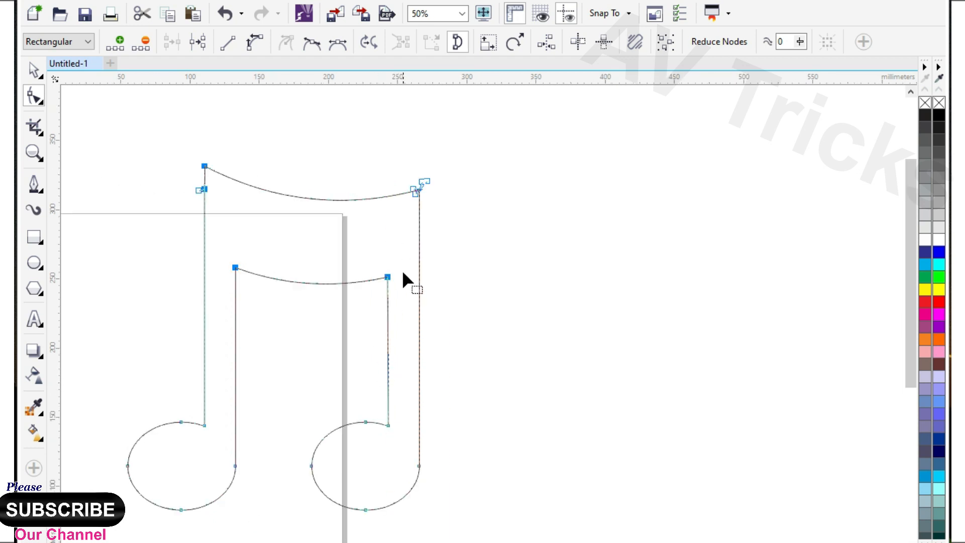
Step: Move the double note off to the page's left side and deselect it
key("space")
left_click_drag(430, 339, 265, 371)
scroll(450, 367, "down", 1)
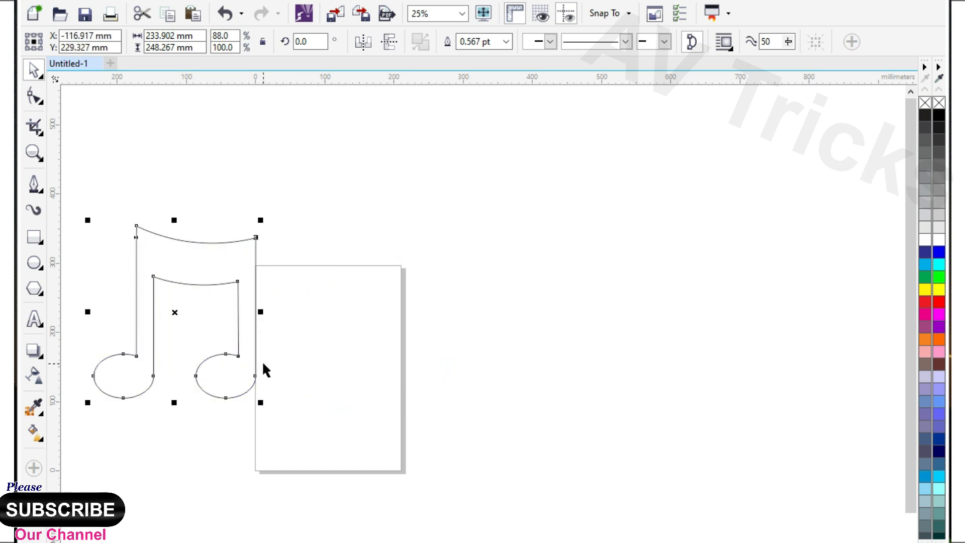
left_click(128, 282)
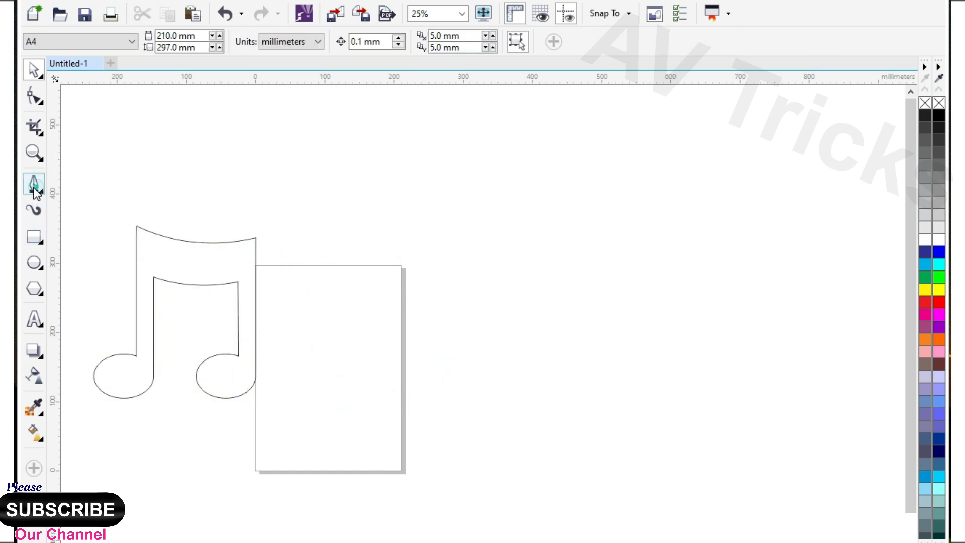
Step: Draw a rectangle about 160.9 × 119.6 mm over the right note head, intersect it with the double note, and delete the rectangle
left_click(34, 236)
left_click_drag(190, 319, 302, 402)
left_click(34, 70)
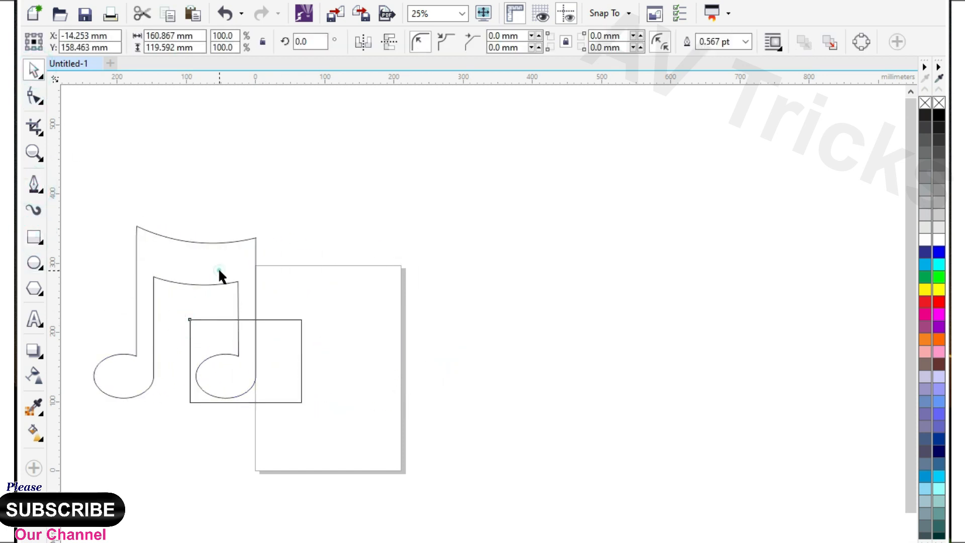
left_click(218, 270, "shift")
left_click(504, 45)
left_click(273, 360)
key("Delete")
Step: Place one extracted note-head piece to the right of the page and a second one on the page
left_click_drag(222, 383, 502, 374)
left_click_drag(228, 365, 363, 369)
scroll(366, 346, "up", 1)
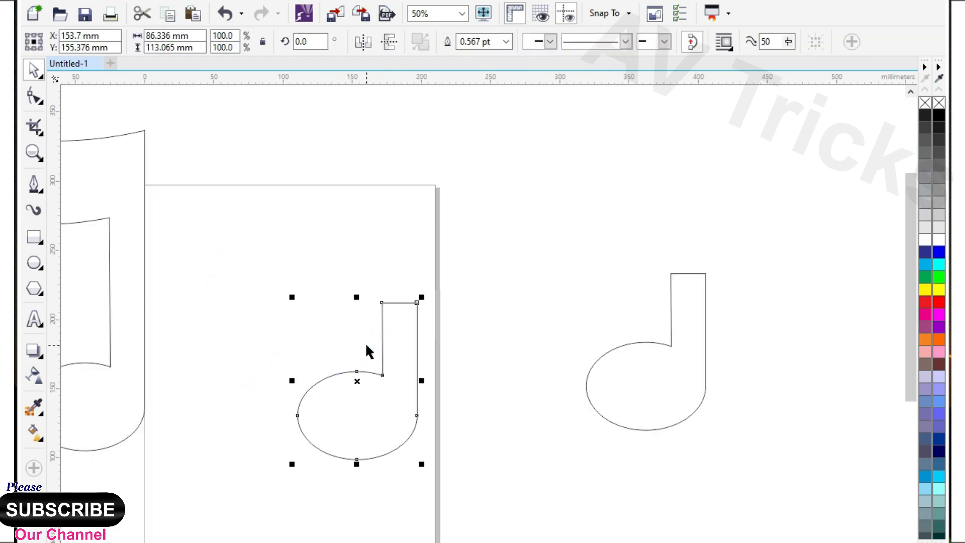
Step: Widen the stem of the note on the page outward to the left and delete the node atop its head
left_click(32, 98)
left_click_drag(327, 279, 392, 383)
left_click_drag(327, 347, 364, 387)
key("Delete")
Step: Lengthen the stem of the note on the page upward, making the note about 212.5 mm high
left_click_drag(344, 297, 428, 315)
scroll(405, 346, "down", 1)
left_click_drag(409, 349, 409, 280)
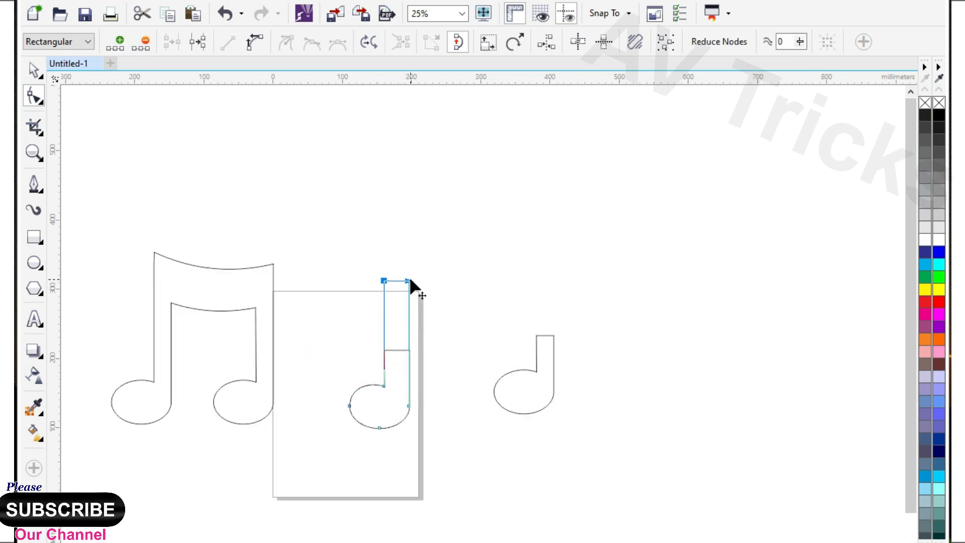
Step: Draw a closed straight-sided flag about 151.6 × 96.6 mm at the stem's upper end with the Pen tool
scroll(397, 248, "up", 1)
left_click(34, 184)
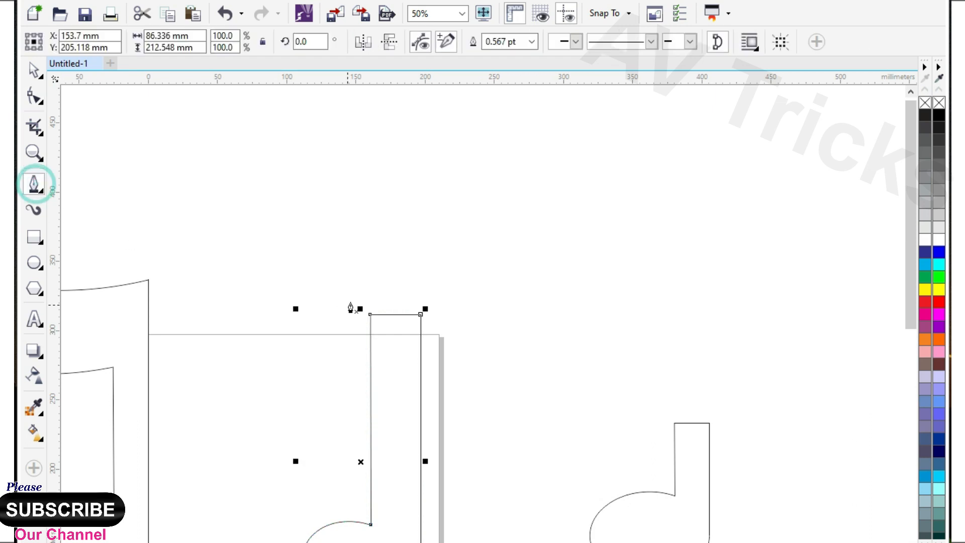
left_click(384, 337)
scroll(364, 316, "up", 1)
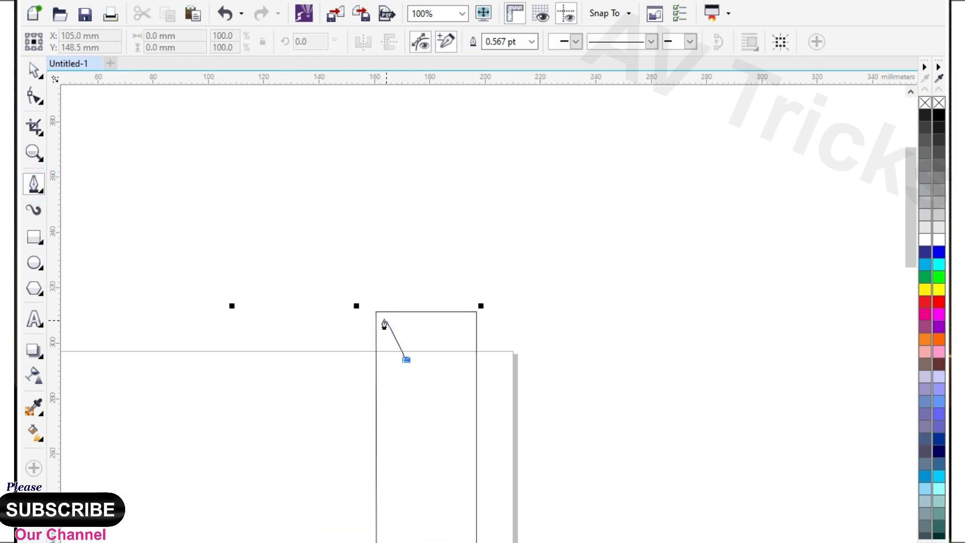
left_click(377, 209)
scroll(392, 238, "down", 1)
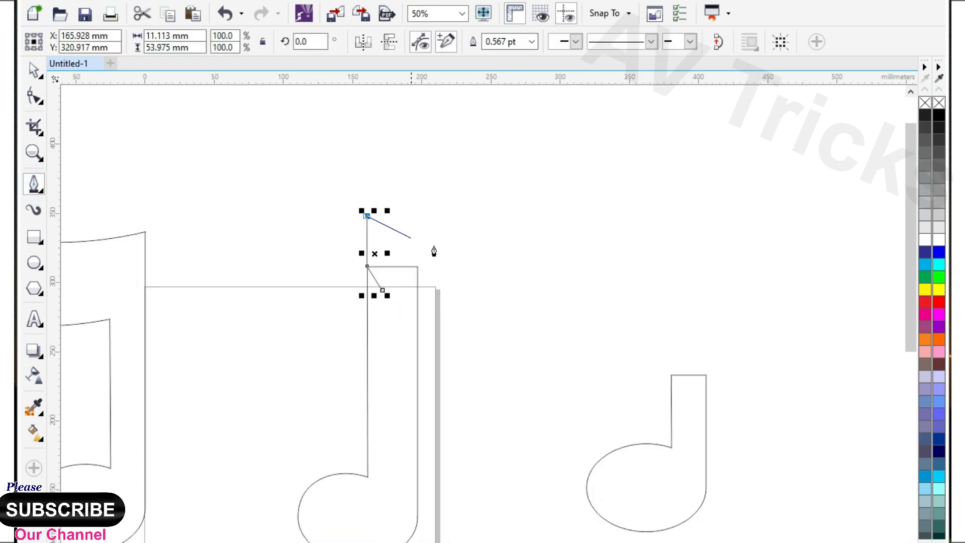
left_click(576, 350)
left_click(412, 338)
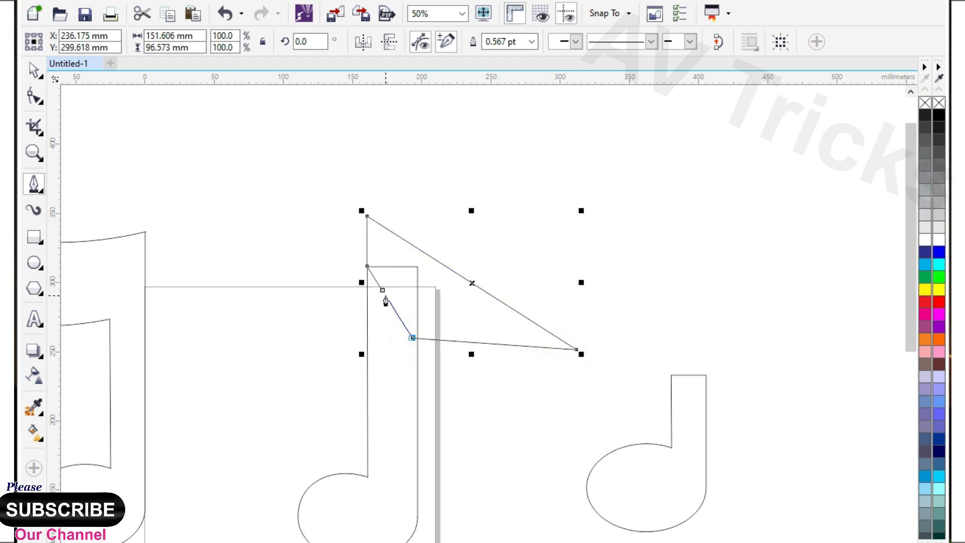
left_click(382, 291)
Step: Convert the flag's segments to curves and move its lower inner node upward
left_click(34, 95)
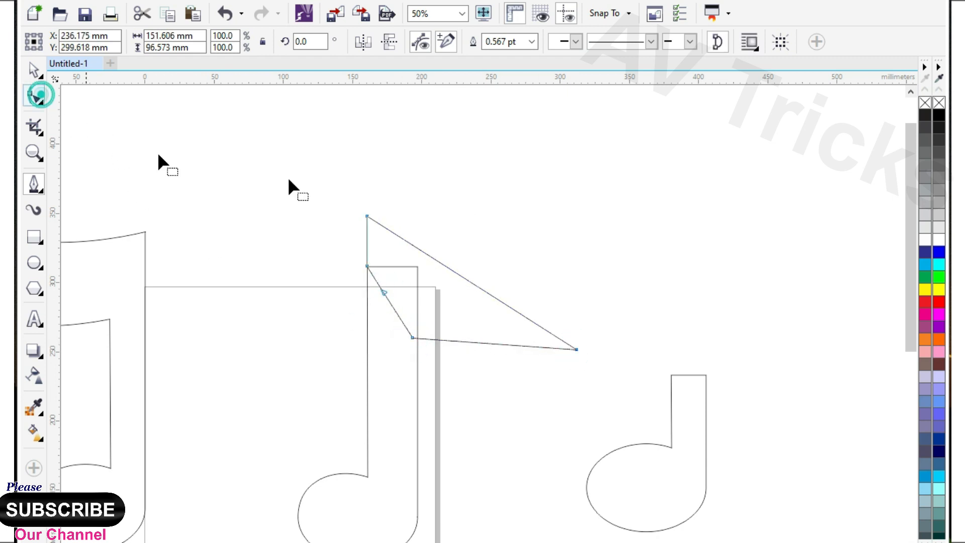
left_click_drag(327, 173, 648, 392)
left_click(446, 145)
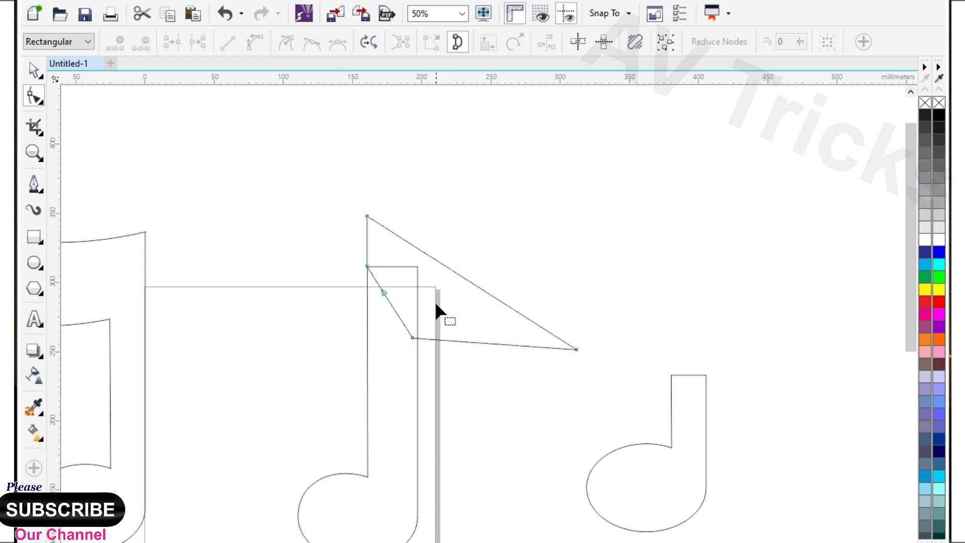
left_click_drag(413, 337, 413, 300)
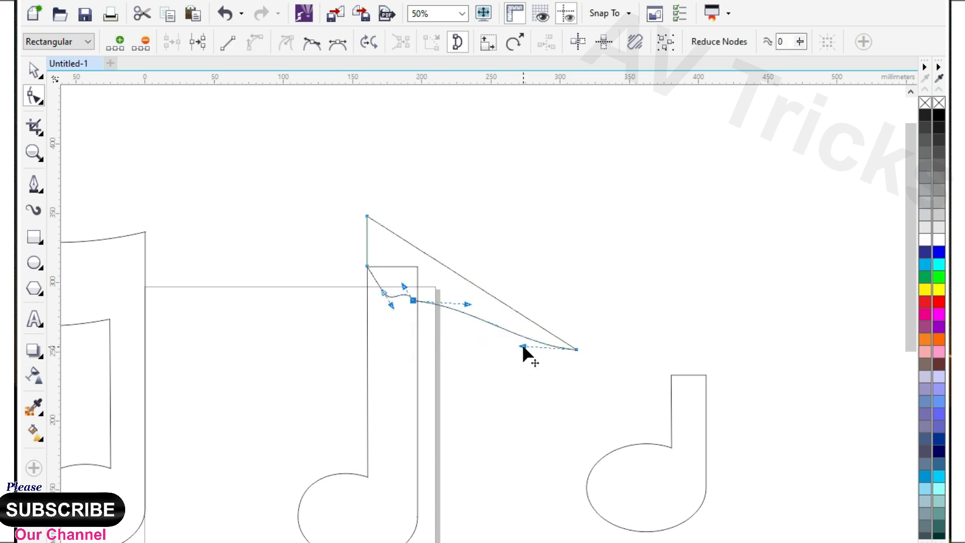
Step: Shape the flag's upper and lower edges into matching S-curves that taper toward the outer tip
left_click_drag(514, 293, 548, 213)
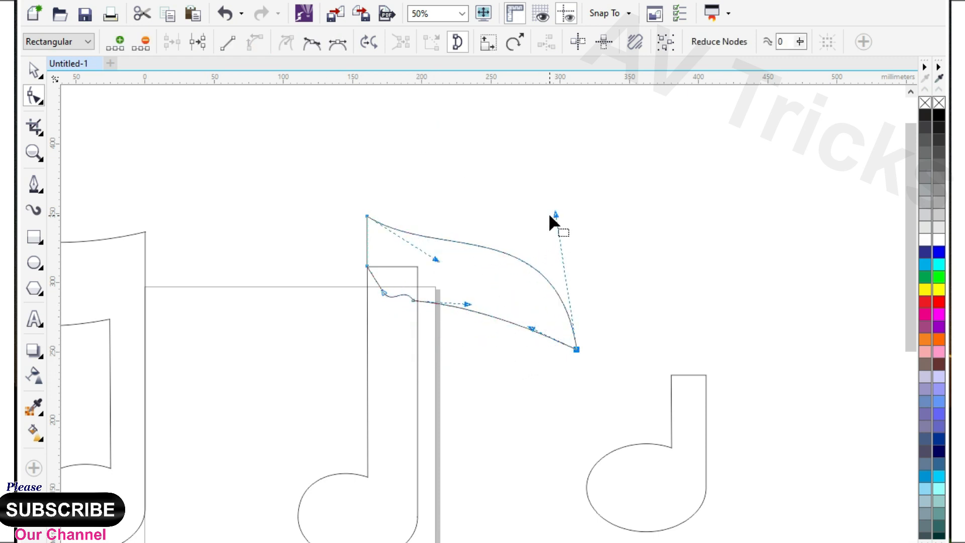
left_click_drag(446, 271, 413, 290)
left_click_drag(533, 292, 534, 292)
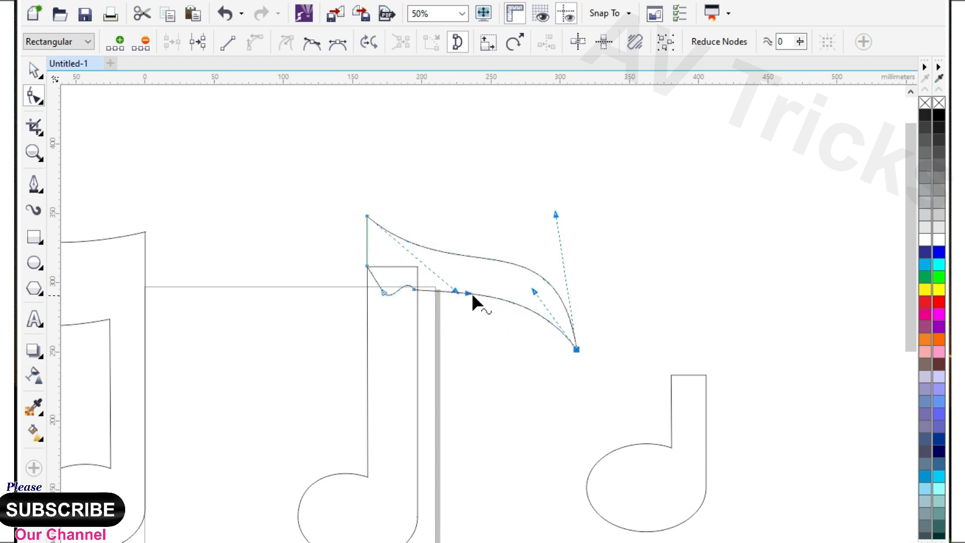
left_click_drag(465, 307, 465, 308)
Step: Weld the curved flag and the note beneath it into one shape
scroll(400, 246, "down", 1)
left_click(34, 71)
left_click_drag(315, 196, 511, 439)
left_click(454, 41)
scroll(402, 278, "up", 1)
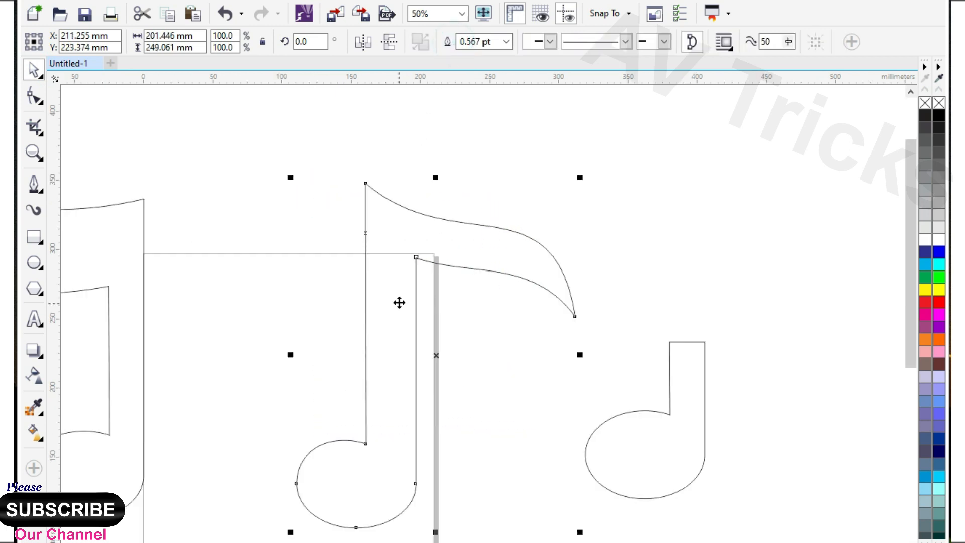
Step: Move the flagged note left so it stands beside the double note
left_click(33, 100)
left_click(416, 256)
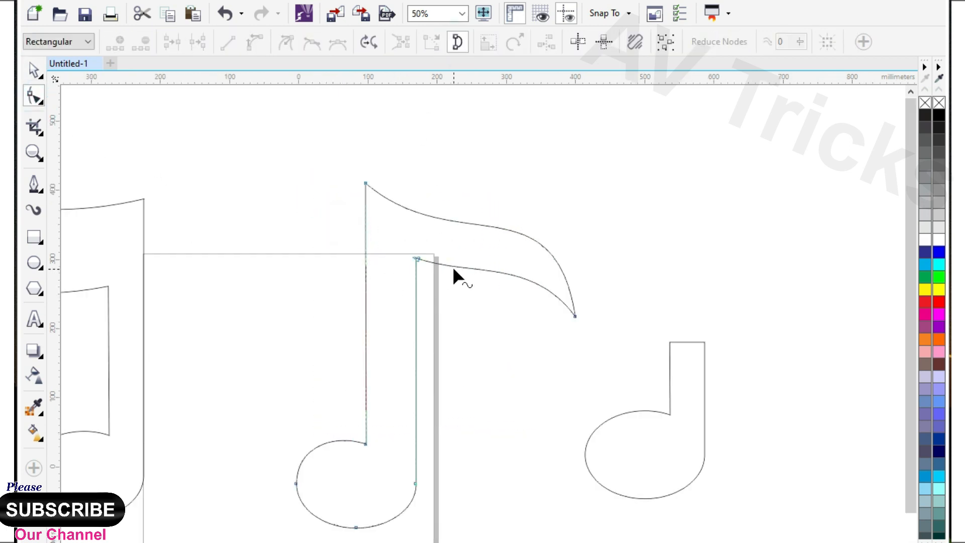
scroll(453, 266, "down", 1)
left_click(35, 75)
left_click(237, 194)
left_click(370, 154)
left_click(35, 68)
left_click_drag(459, 263, 383, 267)
Step: Reshape the flagged note by raising its stem's upper end, adjusting the inner flag corner and extending the flag tip outward
left_click_drag(370, 226, 369, 206)
left_click_drag(357, 244, 366, 246)
left_click_drag(449, 287, 467, 291)
Step: Lengthen the stem of the single note beyond the page's right side by raising its upper nodes
left_click(41, 78)
left_click(574, 332)
scroll(578, 328, "up", 2)
left_click_drag(477, 208, 619, 289)
scroll(568, 325, "down", 1)
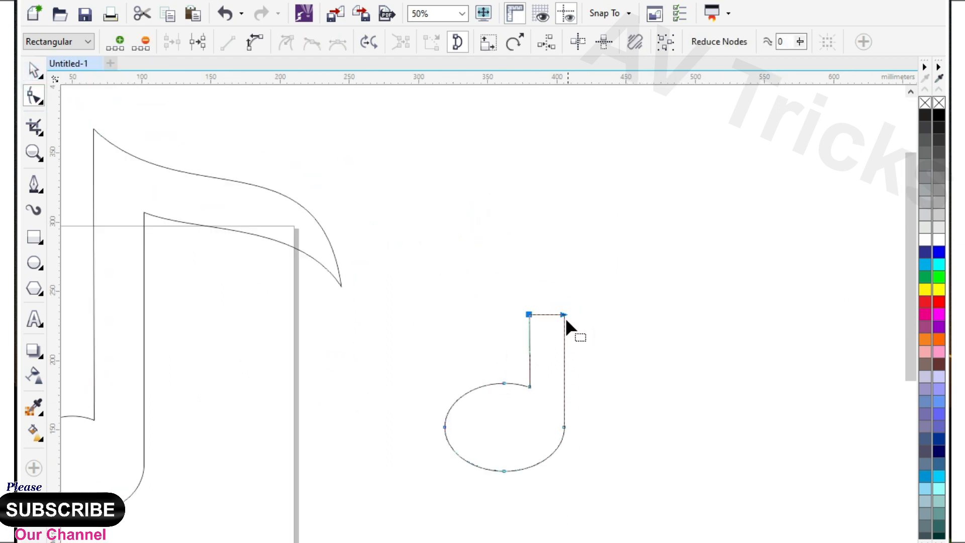
left_click_drag(558, 252, 558, 182)
scroll(588, 297, "down", 2)
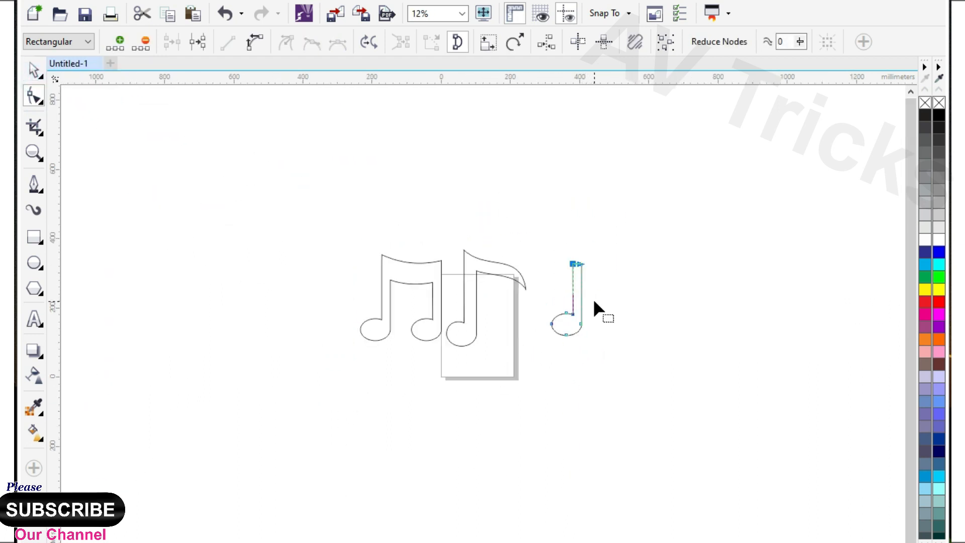
Step: Move the double note slightly up and to the left, away from the flagged note
left_click(32, 71)
scroll(406, 295, "up", 1)
left_click(402, 282)
scroll(422, 289, "up", 1)
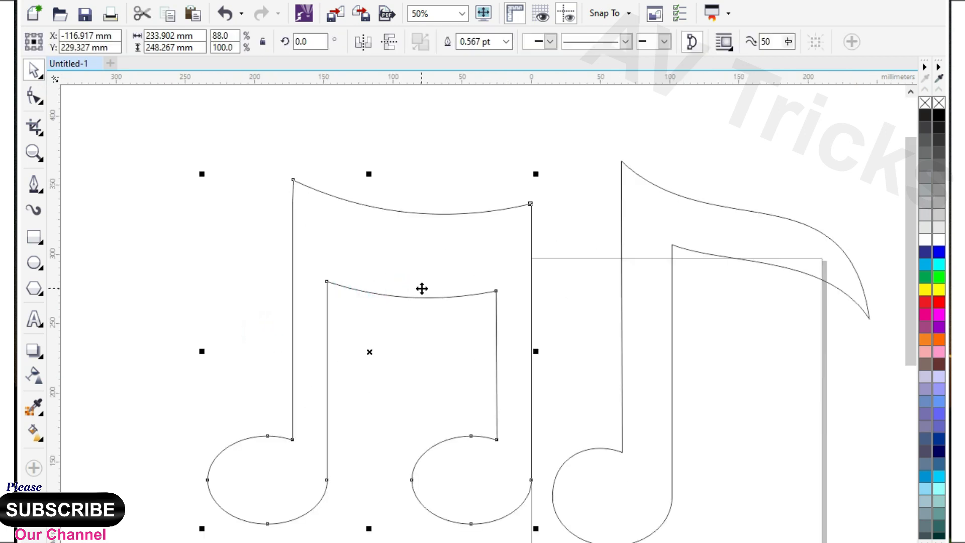
left_click_drag(397, 286, 377, 263)
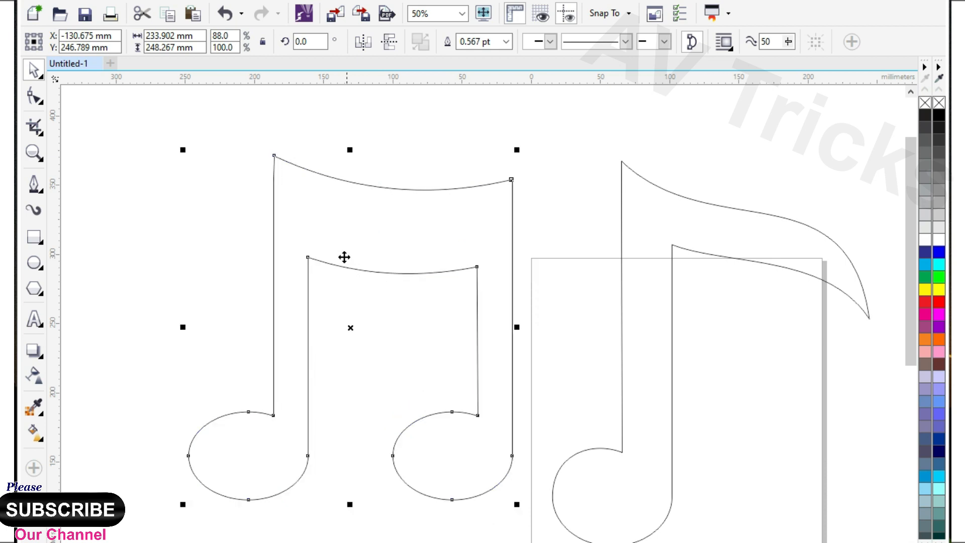
Step: Begin a Pen outline across the double note's left head, up inside its left stem and across the beam
scroll(350, 254, "down", 1)
left_click(34, 184)
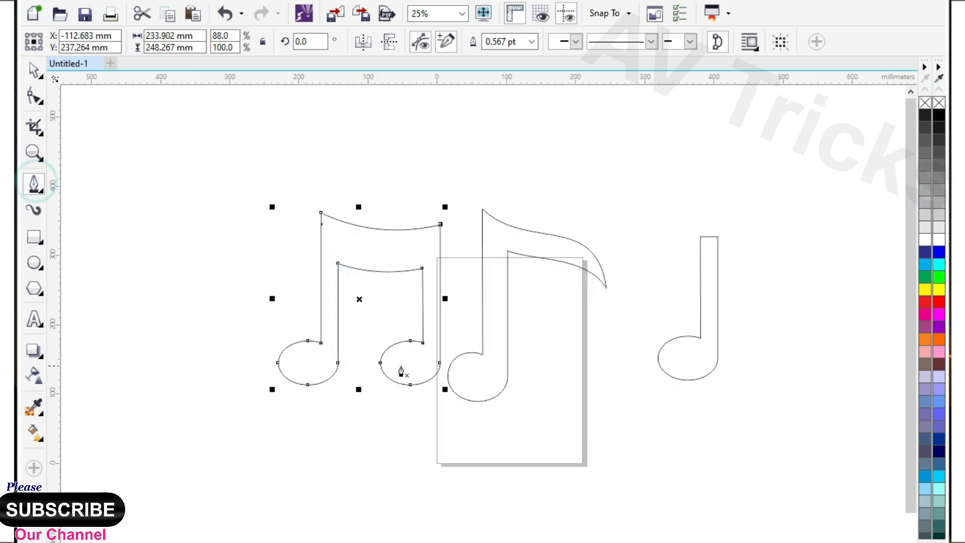
scroll(399, 382, "up", 1)
left_click(139, 386)
left_click(255, 351)
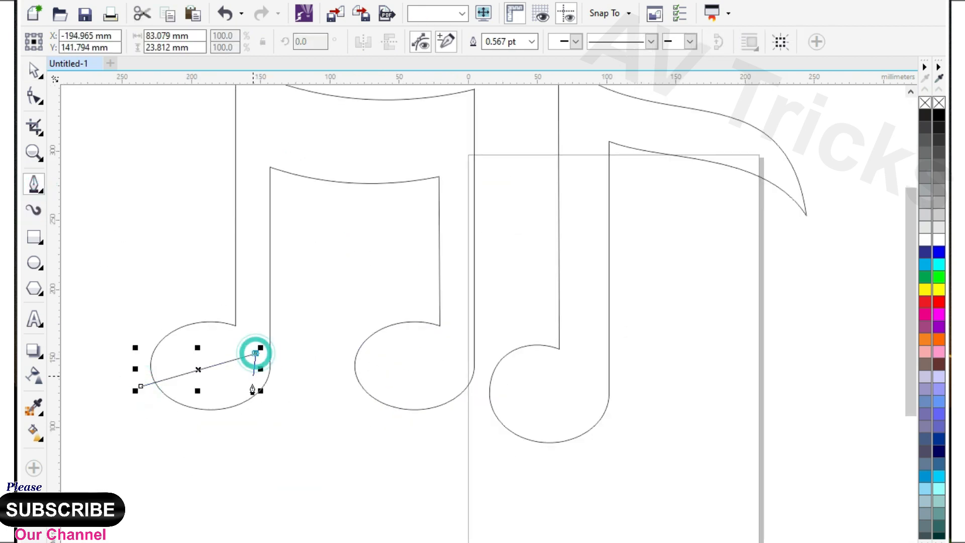
scroll(254, 367, "down", 1)
scroll(270, 264, "up", 1)
scroll(250, 284, "up", 1)
left_click(226, 243)
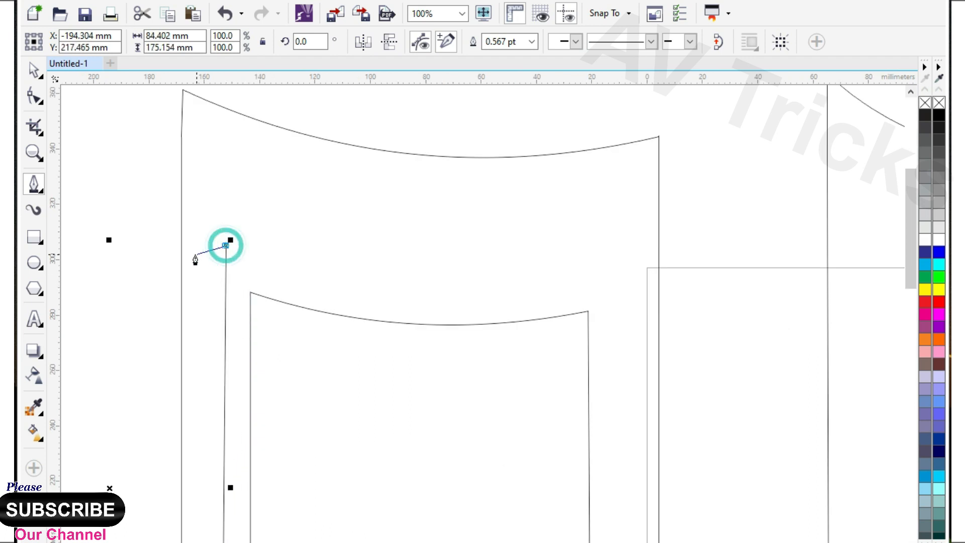
scroll(226, 243, "down", 1)
scroll(409, 280, "up", 1)
left_click(394, 254)
scroll(393, 253, "down", 1)
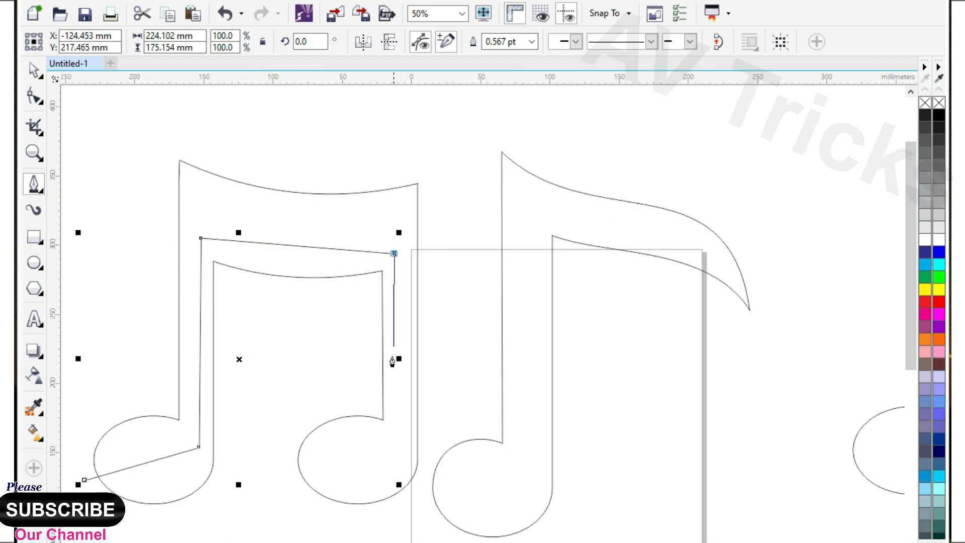
Step: Continue the outline down the double note's right stem, then around the left and underside of the right head
scroll(424, 366, "down", 1)
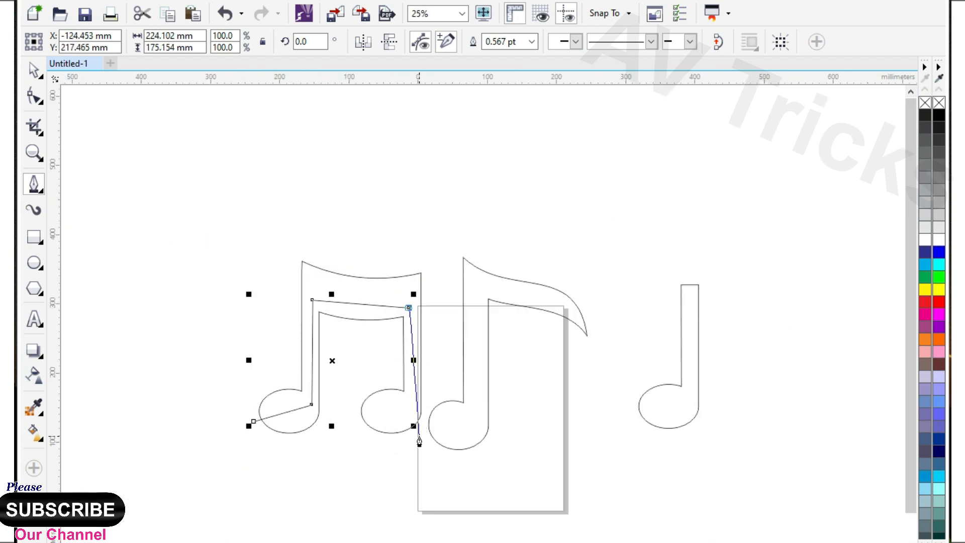
scroll(403, 390, "up", 2)
left_click(402, 376)
scroll(426, 383, "down", 1)
left_click(289, 371)
left_click(293, 451)
left_click(377, 511)
left_click(359, 481)
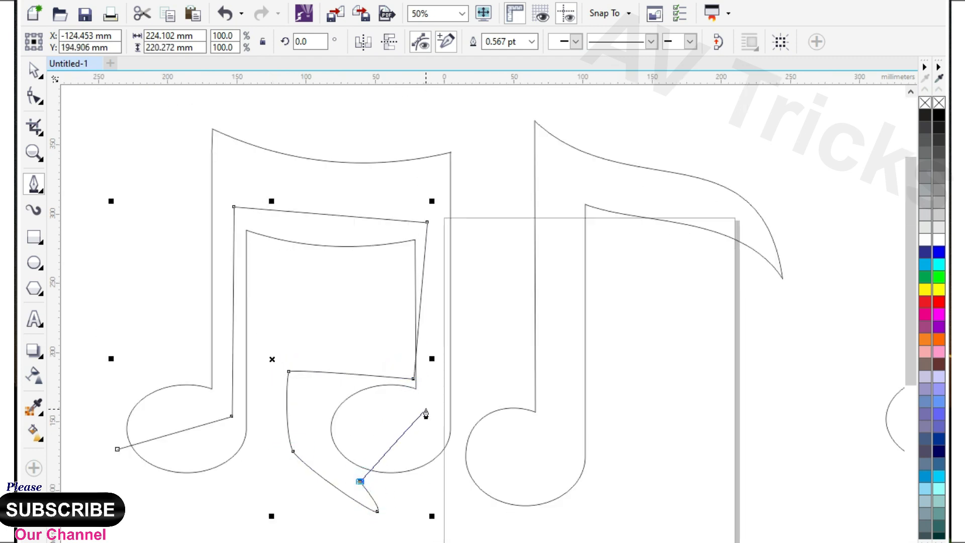
Step: Run the outline up the right stem, around the beam's end and beneath both heads, closing it at about 336.7 × 311.7 mm
left_click(436, 406)
left_click(427, 141)
left_click(450, 139)
left_click(495, 201)
left_click(494, 373)
scroll(495, 372, "down", 1)
left_click(492, 413)
left_click(421, 469)
left_click(262, 440)
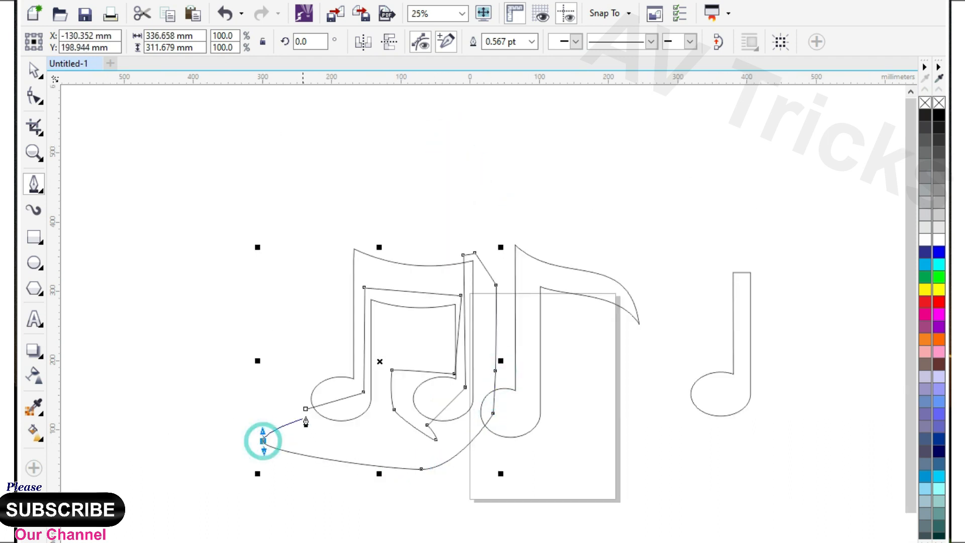
left_click(306, 408)
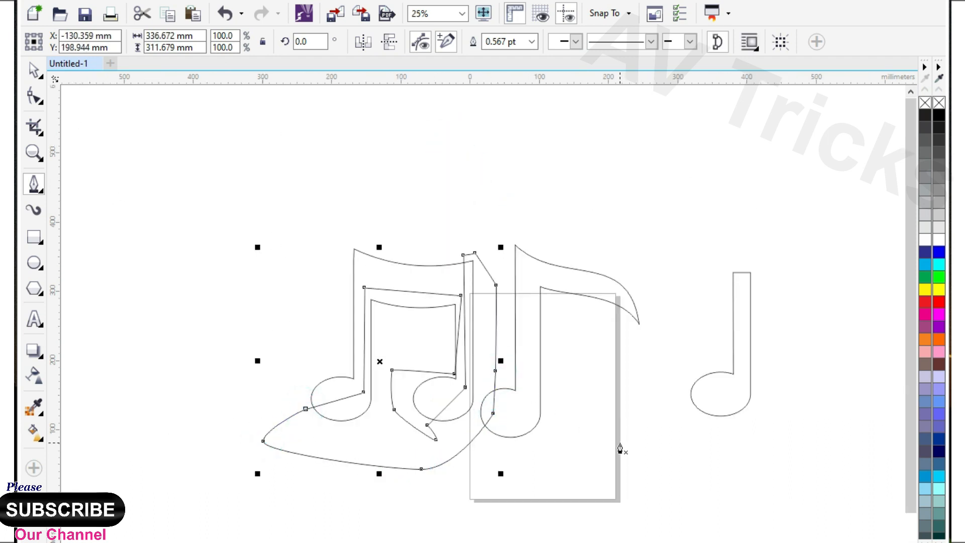
Step: Draw a closed Pen outline over the flagged note's lower side, across its head, up the stem and along the flag, about 212.7 × 261.4 mm
scroll(619, 449, "up", 1)
left_click(322, 399)
left_click(438, 379)
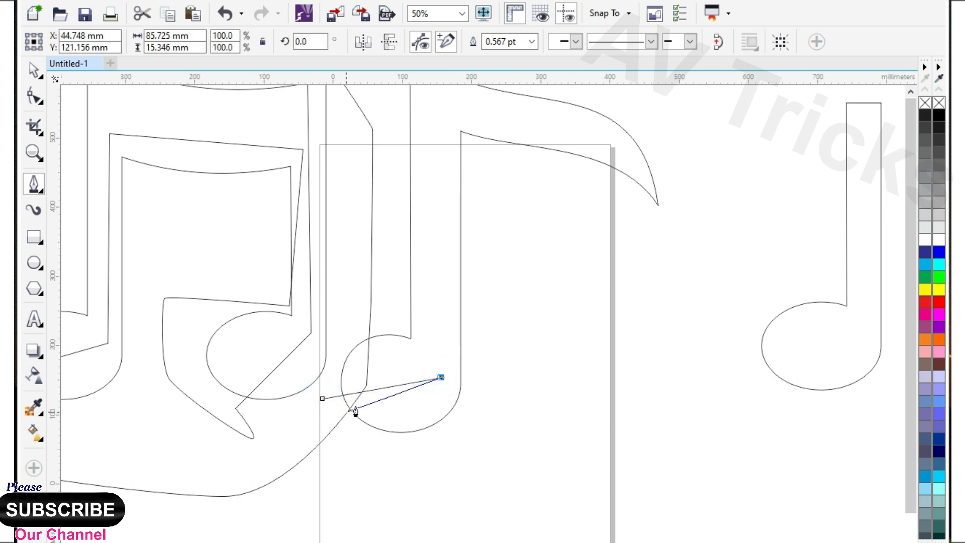
scroll(400, 276, "up", 1)
left_click(375, 225)
left_click(726, 349)
scroll(512, 332, "down", 2)
left_click(556, 431)
left_click(453, 480)
left_click(419, 444)
Step: Draw a closed Pen outline inside the single note's stem, across its head and around its outer side, about 175.2 × 256.7 mm
scroll(515, 267, "up", 2)
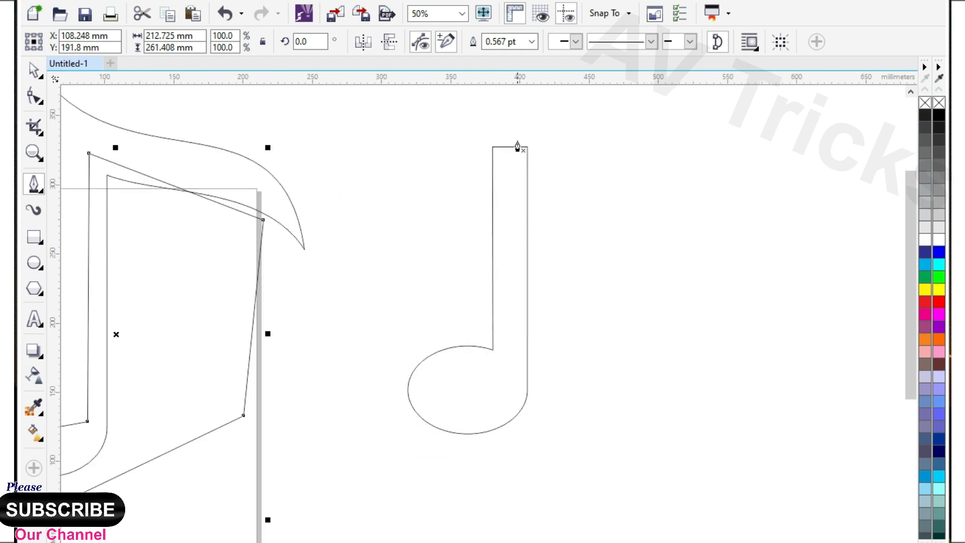
left_click(517, 141)
left_click(515, 368)
left_click(397, 410)
left_click_drag(448, 485, 485, 483)
left_click_drag(639, 378, 640, 340)
left_click(559, 131)
left_click(517, 142)
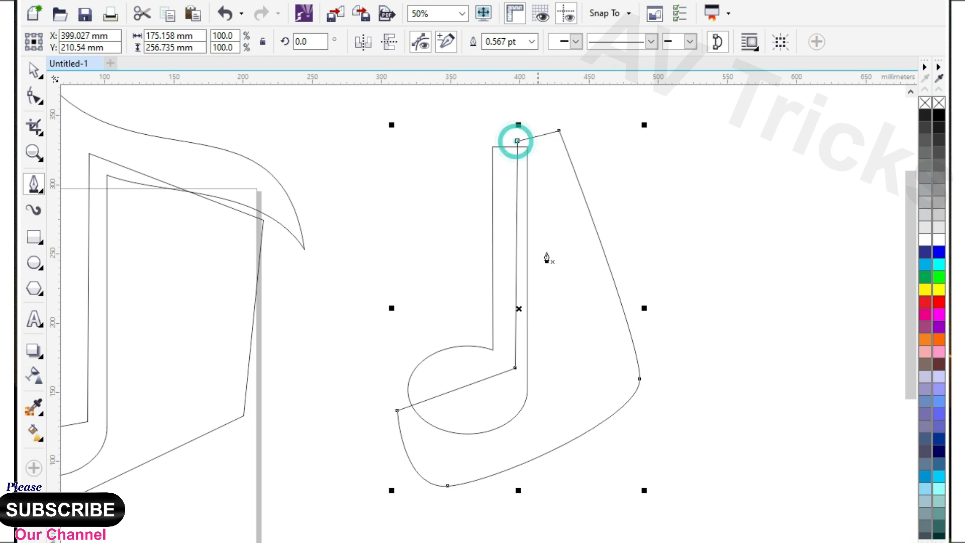
Step: Select all nodes of the three pen outlines and convert their segments to straight lines
scroll(541, 252, "down", 2)
key("F10")
left_click(334, 360)
left_click(235, 374)
scroll(431, 312, "down", 1)
left_click_drag(227, 209, 622, 427)
left_click(226, 41)
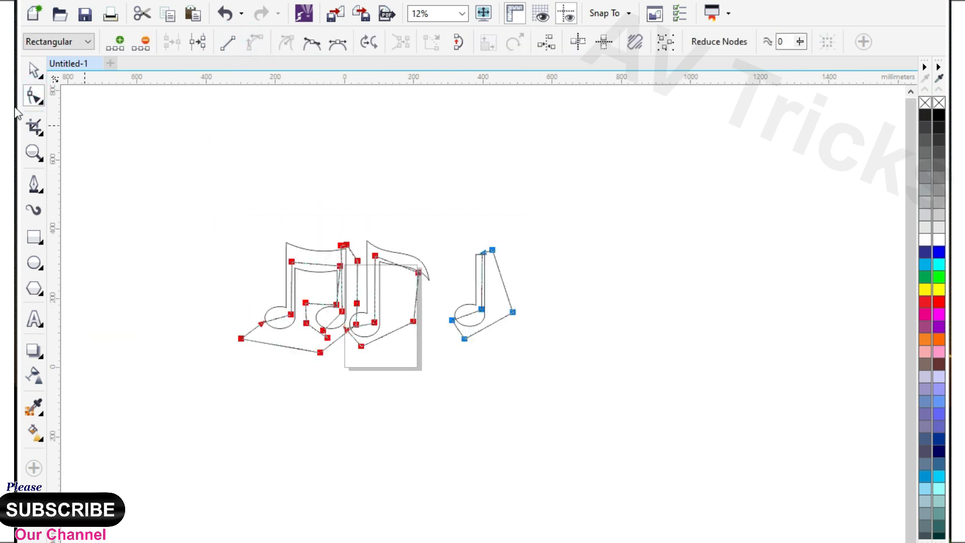
left_click(185, 150)
Step: Bend the double note outline's segments across the right head and along the right stem to follow the note's contour
left_click(39, 101)
left_click(34, 152)
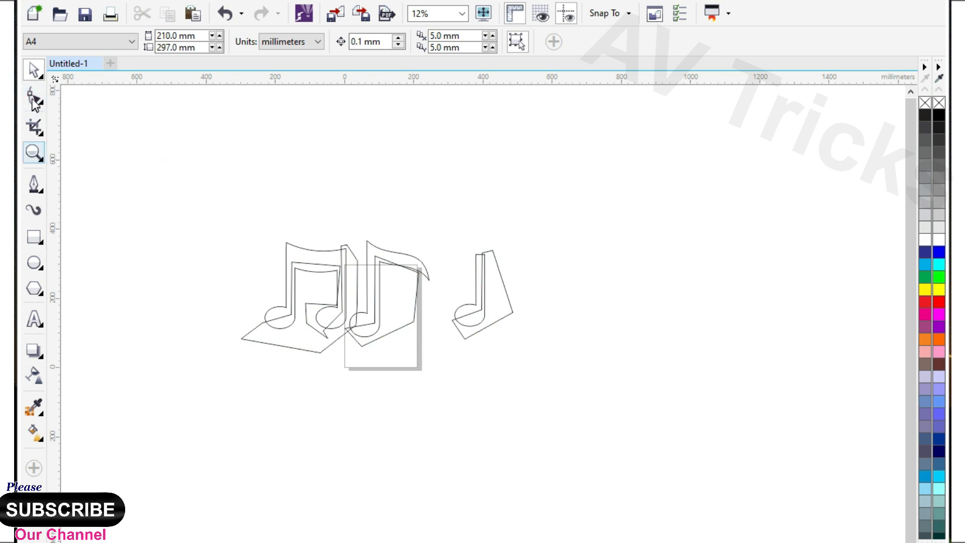
scroll(354, 279, "up", 2)
left_click(355, 280)
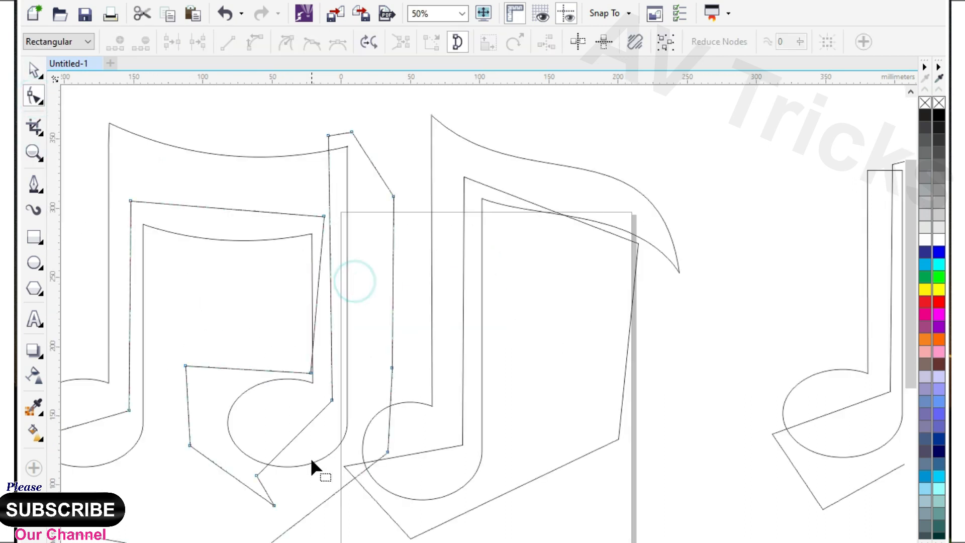
scroll(291, 399, "up", 1)
mouse_move(312, 404)
left_mouse_down()
mouse_move(330, 414)
mouse_move(317, 422)
left_mouse_up()
scroll(380, 391, "down", 1)
scroll(369, 259, "up", 1)
left_click_drag(362, 229, 365, 231)
scroll(521, 292, "down", 1)
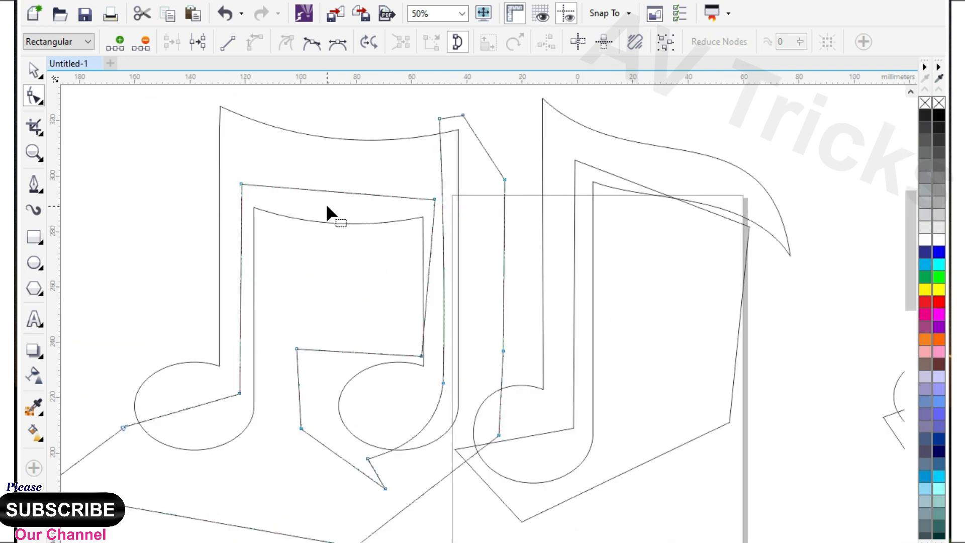
Step: Bend the double note outline's segments under the beam and across the left head to follow the note's curves
scroll(327, 206, "up", 1)
left_click_drag(333, 175, 328, 210)
scroll(495, 225, "down", 1)
scroll(250, 472, "up", 1)
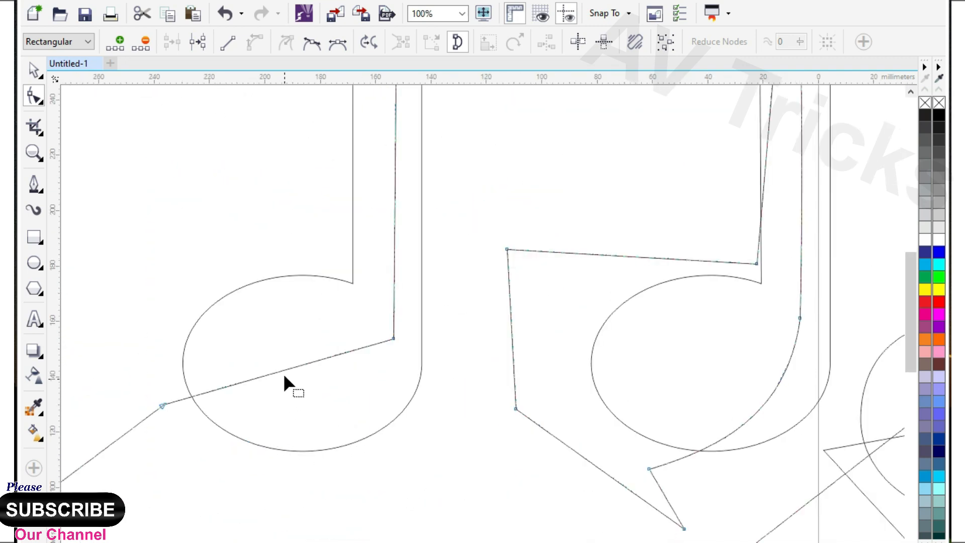
left_click_drag(291, 399, 333, 435)
scroll(364, 400, "down", 1)
scroll(502, 410, "down", 1)
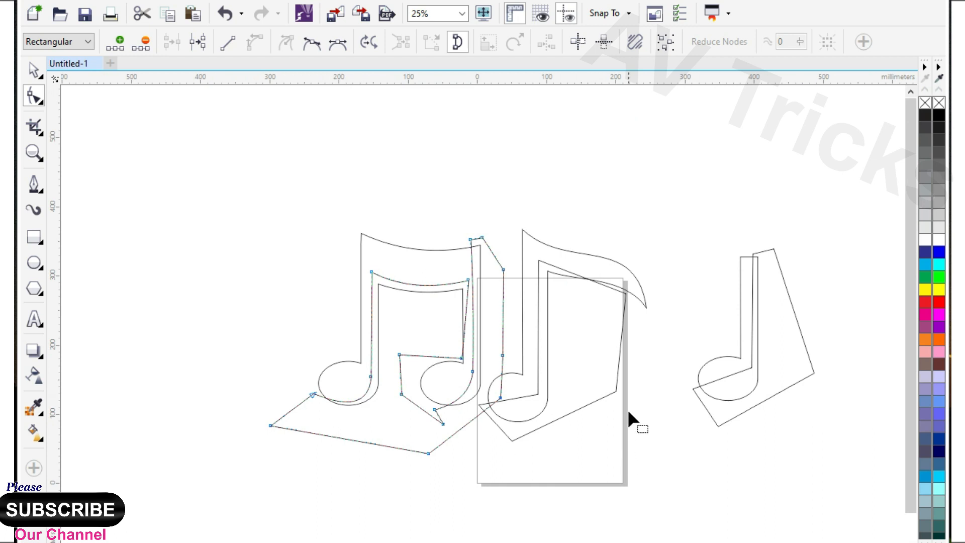
Step: Bend the flagged note outline's segments to follow the note's head, stem and the underside of its flag
scroll(521, 348, "up", 1)
left_click_drag(393, 386, 412, 417)
left_click_drag(449, 215, 452, 216)
scroll(449, 334, "down", 1)
scroll(532, 207, "up", 2)
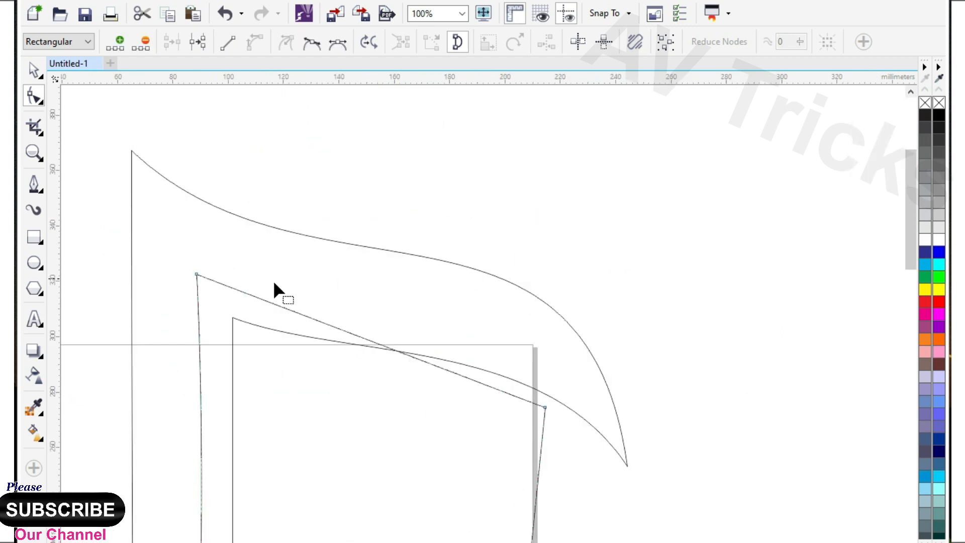
left_click(196, 275)
left_click_drag(436, 368, 495, 297)
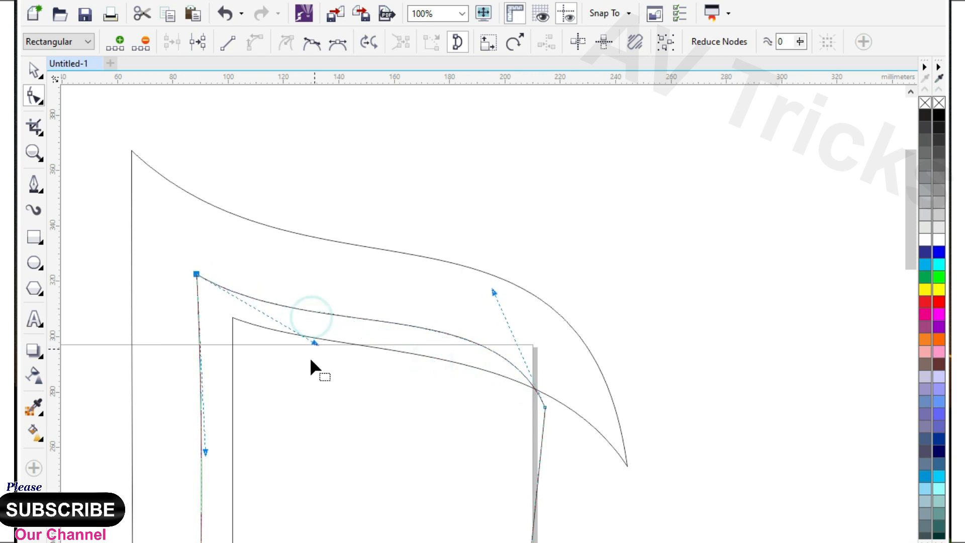
Step: Bend the single note outline's segment across the head so it follows the head's lower curve
scroll(425, 426, "down", 2)
scroll(521, 424, "up", 2)
left_click_drag(420, 352, 473, 414)
scroll(419, 429, "down", 1)
scroll(521, 195, "up", 1)
scroll(544, 212, "down", 1)
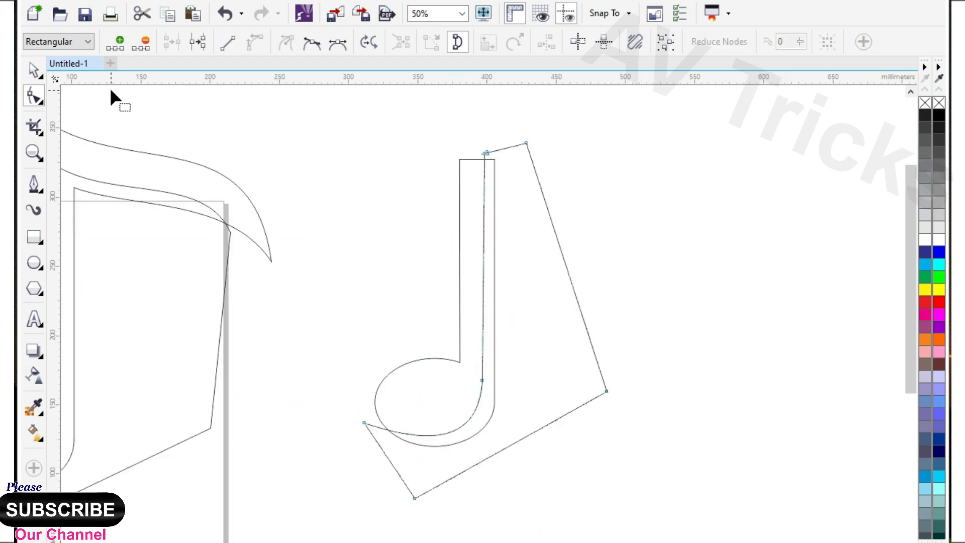
Step: Intersect the single note with its pen outline and delete the leftover outline
left_click(34, 70)
left_click(472, 202, "shift")
left_click(502, 42)
left_click(556, 264)
key("Delete")
Step: Intersect the flagged note with its pen outline and delete the leftover outline
scroll(585, 265, "down", 1)
scroll(333, 251, "up", 1)
left_click(369, 339)
left_click(321, 164, "shift")
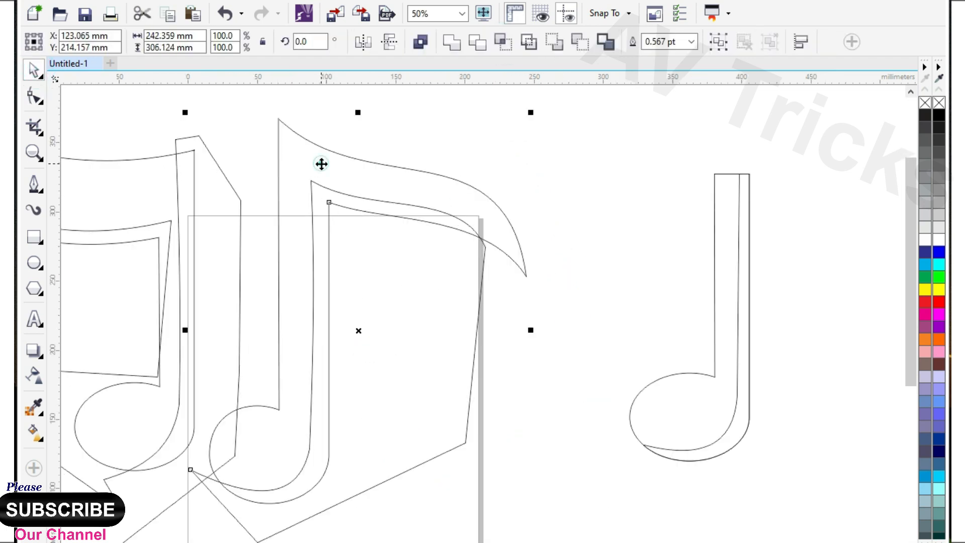
left_click(502, 42)
left_click(511, 394)
left_click(342, 362)
key("Delete")
scroll(542, 304, "down", 1)
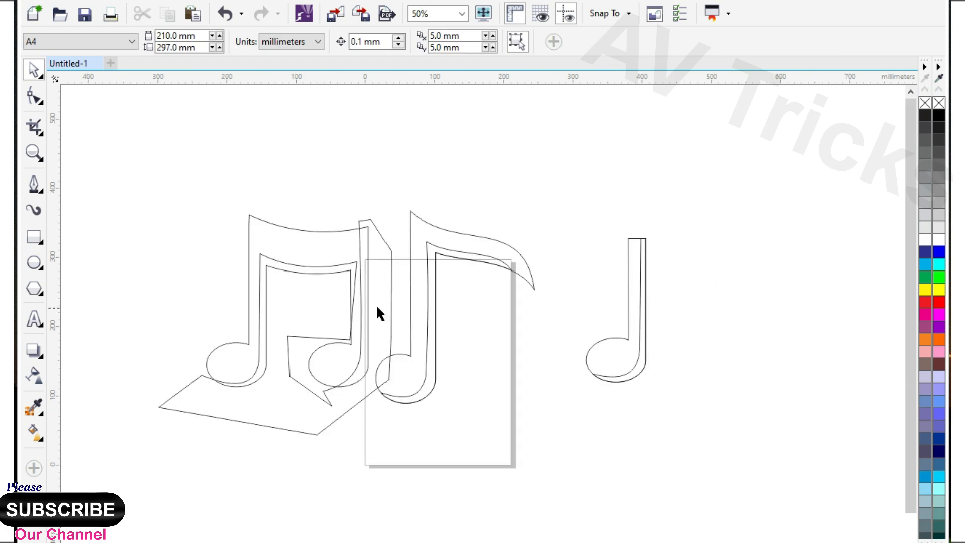
Step: Intersect the double note with its pen outline and delete the leftover outline
scroll(379, 305, "up", 1)
left_click(379, 267)
left_click(292, 197, "shift")
left_click(501, 41)
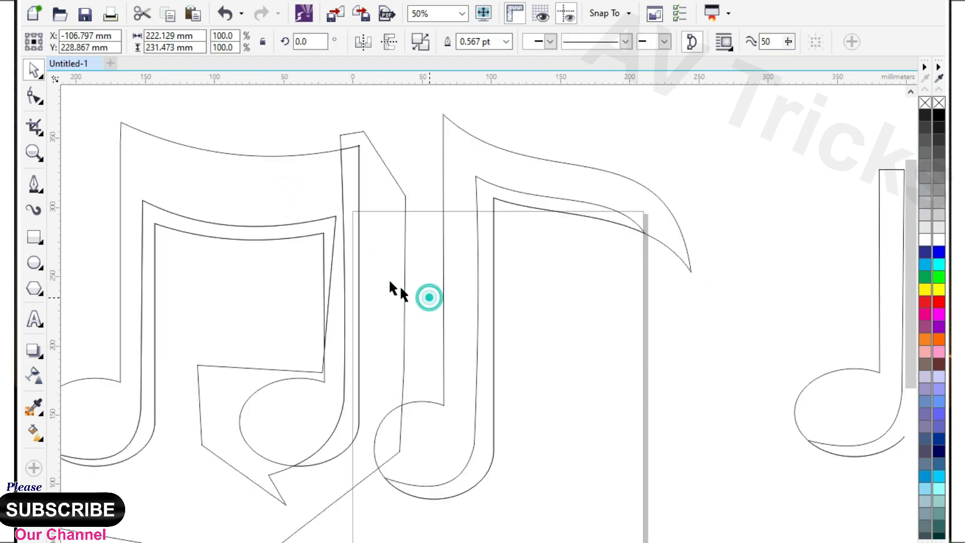
left_click(383, 275)
key("Delete")
scroll(337, 300, "down", 1)
Step: Fill the flagged note's shading strip with purple and its main body with plum
left_click(442, 395)
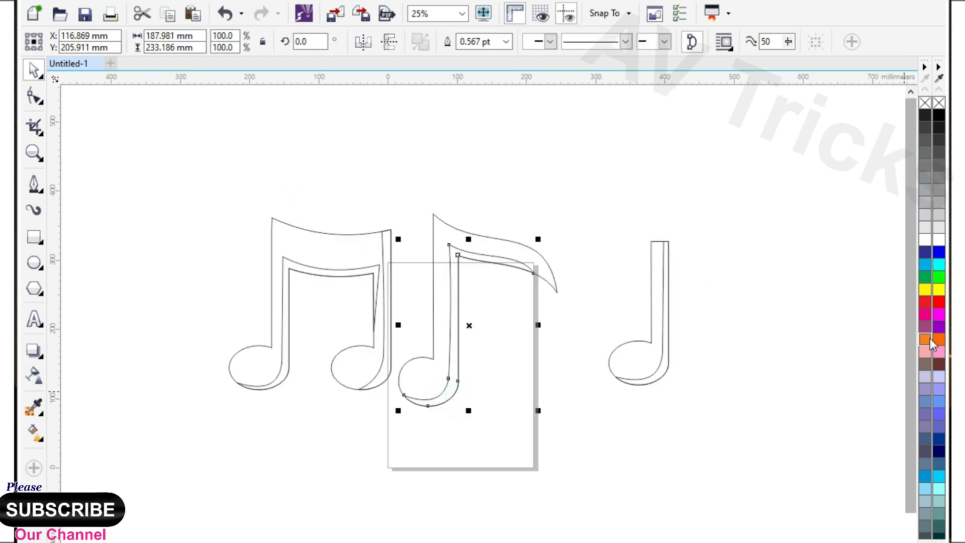
left_click(938, 326)
left_click(512, 245)
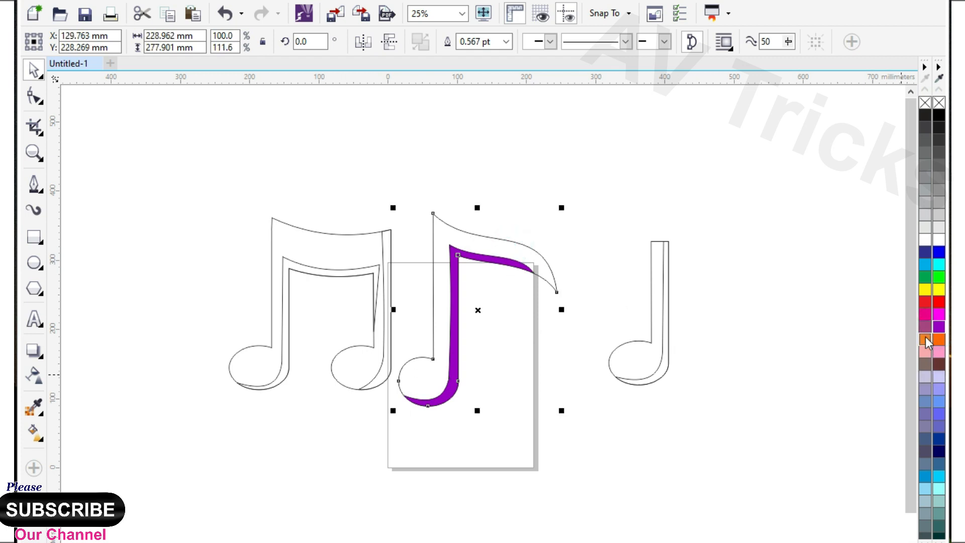
left_click(924, 327)
left_click(756, 348)
Step: Try a darker plum shade on the flagged note's main body and undo that fill
scroll(493, 259, "up", 1)
left_click(490, 251)
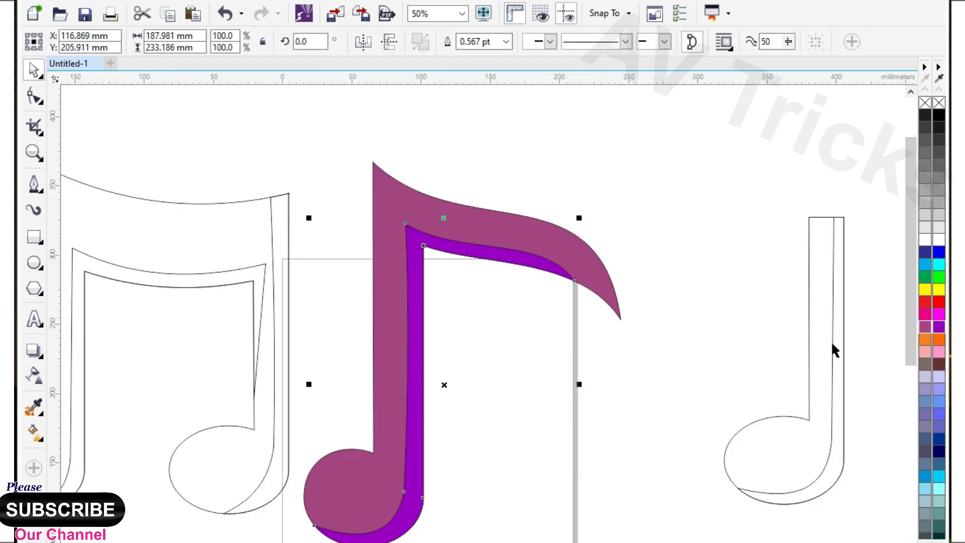
left_click(551, 244)
left_click(926, 328)
left_click_drag(927, 327, 914, 367)
left_click(907, 365)
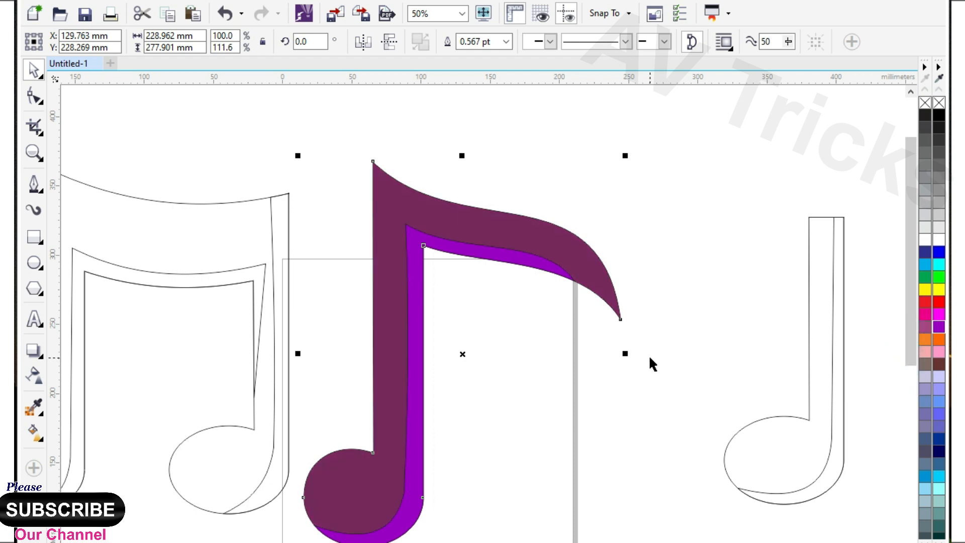
key("ctrl+z")
left_click(597, 374)
Step: Fill the flagged note's shading strip with a dark shade of plum
left_click(533, 262)
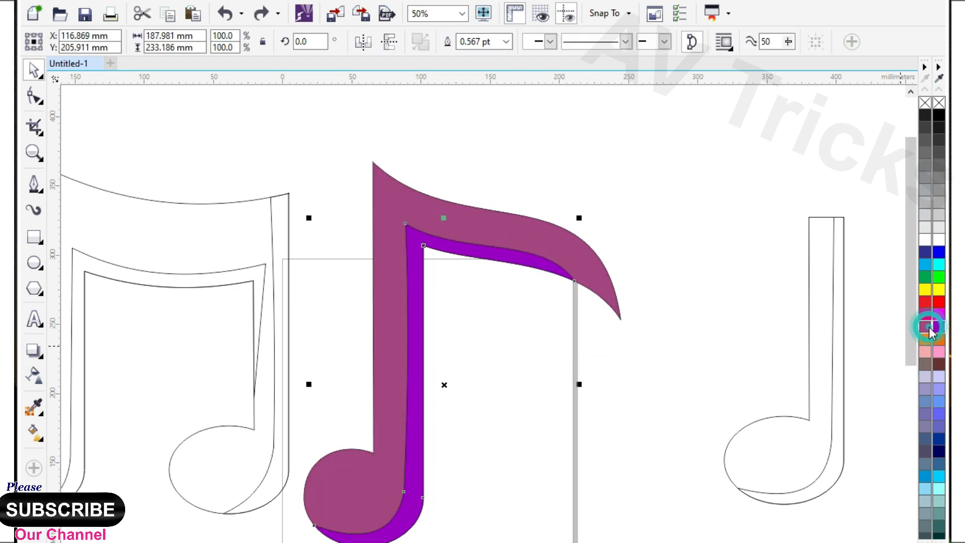
left_click_drag(931, 333, 913, 359)
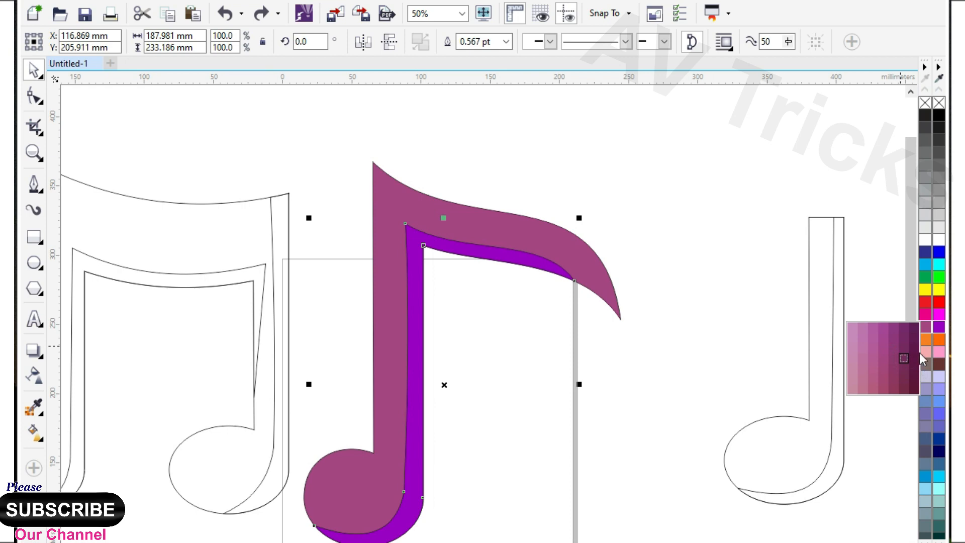
left_click(903, 358)
Step: Sample the flagged note's dark shading colour and apply it to the shading of the double and single notes
left_click(154, 417)
left_click(40, 409)
left_click(420, 375)
left_click(273, 454)
left_click(813, 481)
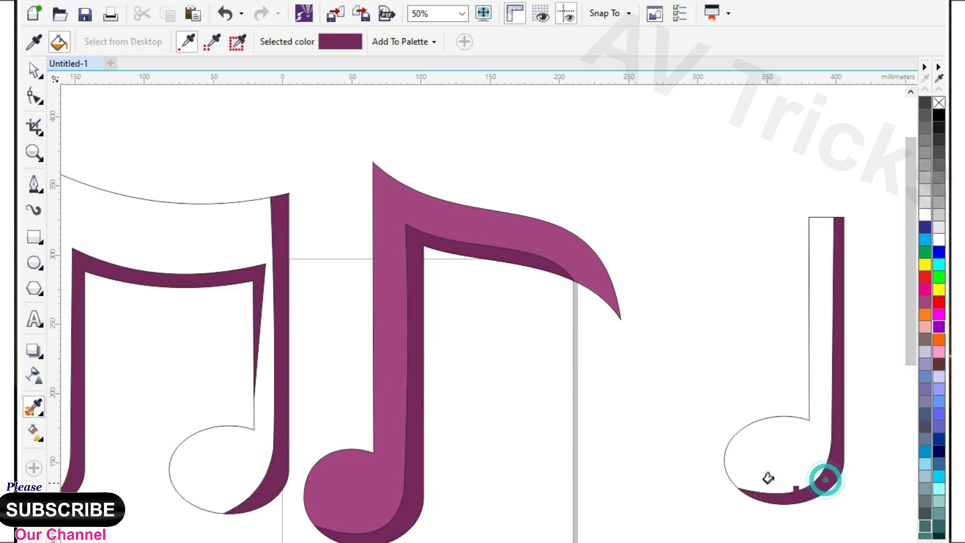
Step: Sample the flagged note's plum body colour and apply it to the bodies of the single and double notes
left_click(237, 42)
left_click(424, 202)
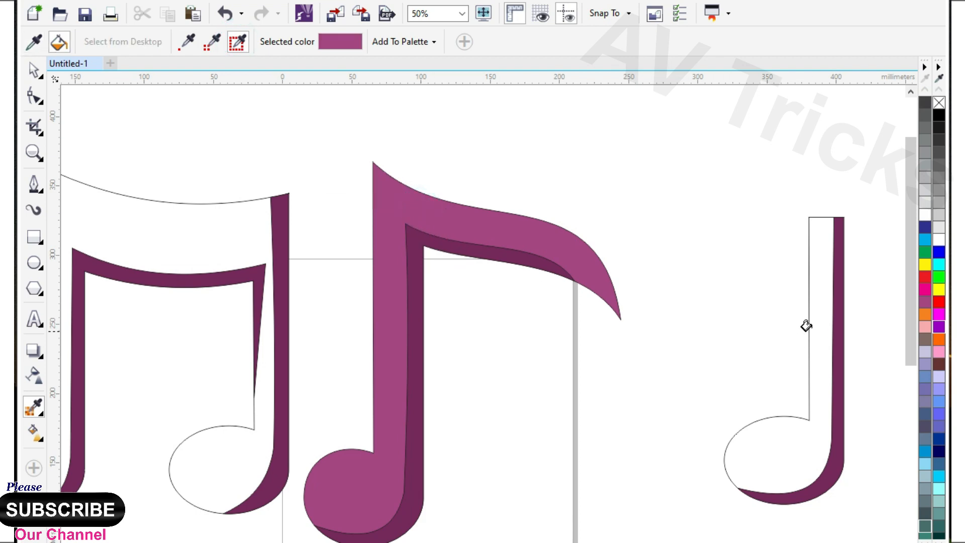
left_click(814, 319)
left_click(198, 243)
scroll(593, 246, "down", 2)
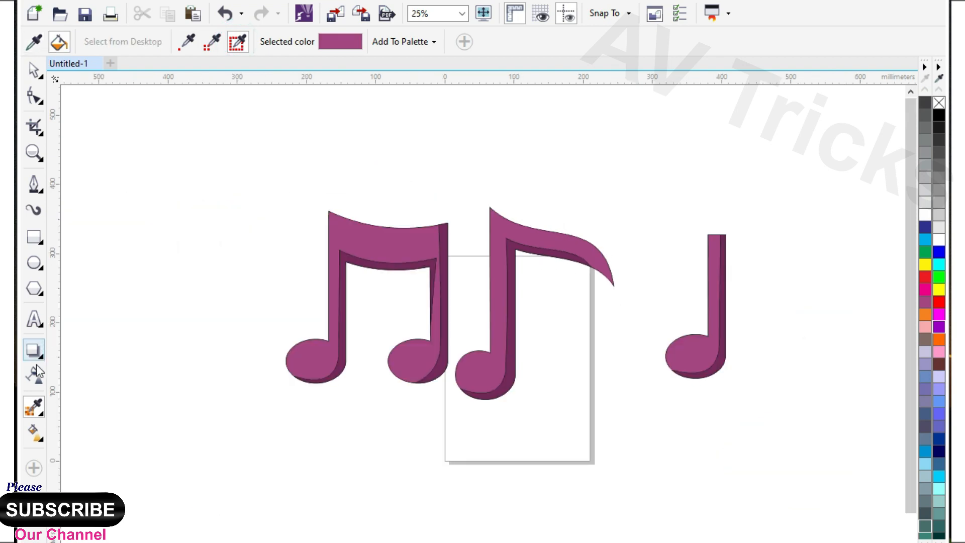
Step: Add dark one-step outside contours around the music notes with the Contour tool
left_click(42, 361)
left_click(82, 370)
scroll(403, 237, "up", 2)
left_click_drag(403, 237, 447, 169)
left_click_drag(613, 202, 626, 157)
left_click_drag(648, 227, 261, 241)
left_click_drag(617, 243, 608, 228)
Step: Adjust the single note's outside contour to an offset of about 4.233 mm
scroll(383, 293, "down", 1)
scroll(610, 250, "up", 2)
left_click_drag(539, 238, 539, 245)
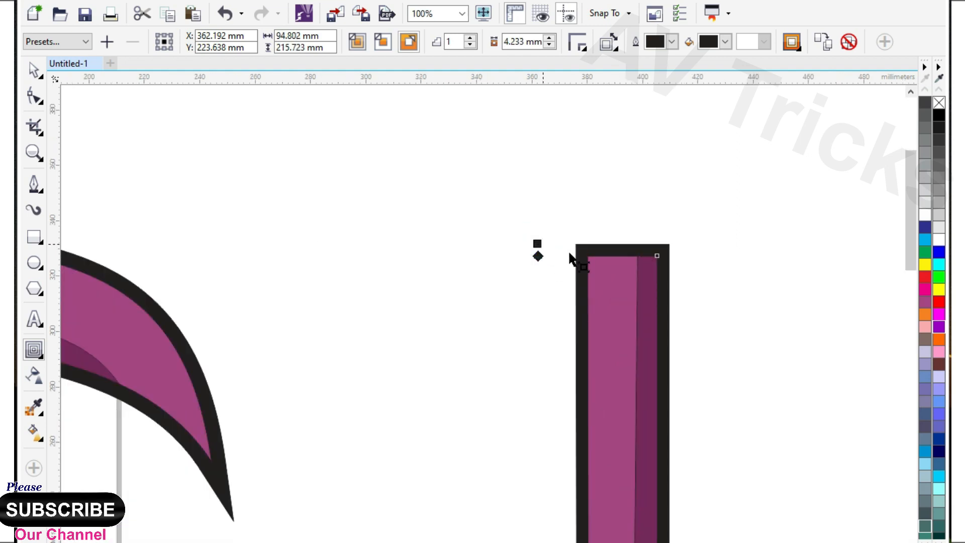
scroll(540, 244, "down", 2)
Step: Select all three notes and remove their thin outlines
left_click(40, 76)
left_click(123, 146)
left_click(34, 69)
left_click_drag(112, 194, 694, 455)
left_click(760, 249)
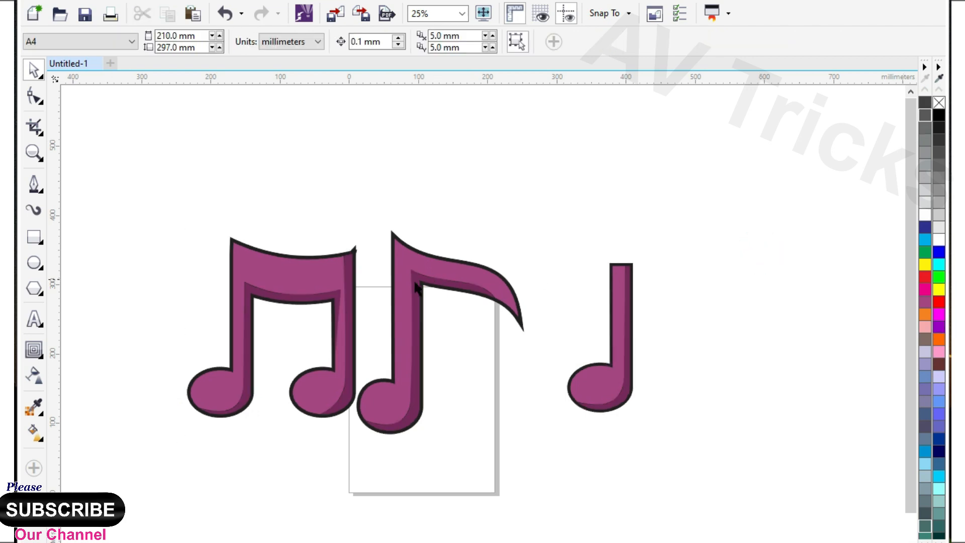
Step: Enlarge the flagged note slightly and place it a little lower beside the double note
left_click_drag(340, 185, 523, 437)
left_click_drag(349, 437, 329, 468)
left_click_drag(377, 410, 371, 434)
Step: Shrink the single note and move it beneath the flagged note's flag
left_click(624, 439)
left_click(628, 385)
left_click_drag(637, 257, 626, 284)
left_click_drag(611, 341, 468, 400)
left_click(561, 418)
Step: Group all three notes and move the group up and to the right
scroll(415, 260, "down", 1)
left_click_drag(282, 216, 547, 449)
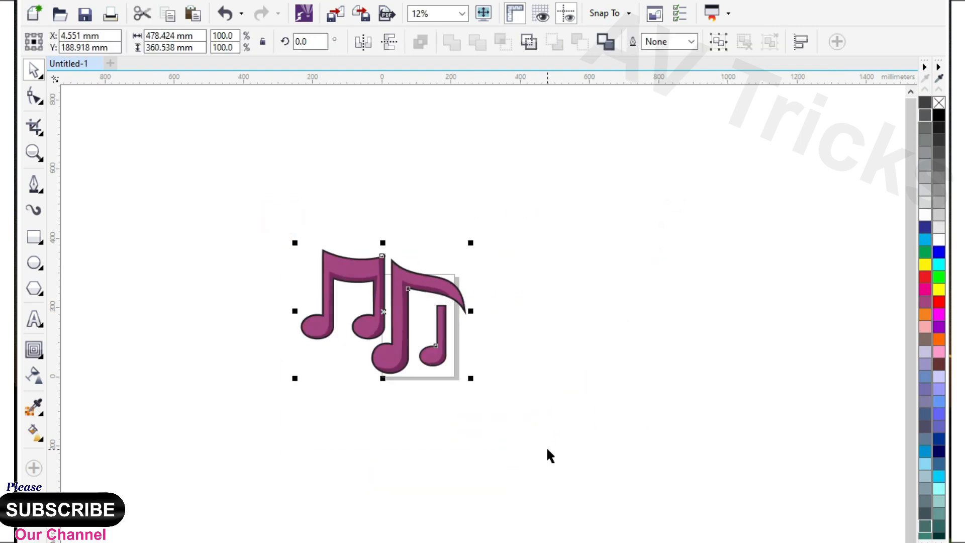
key("ctrl+g")
left_click_drag(395, 326, 480, 296)
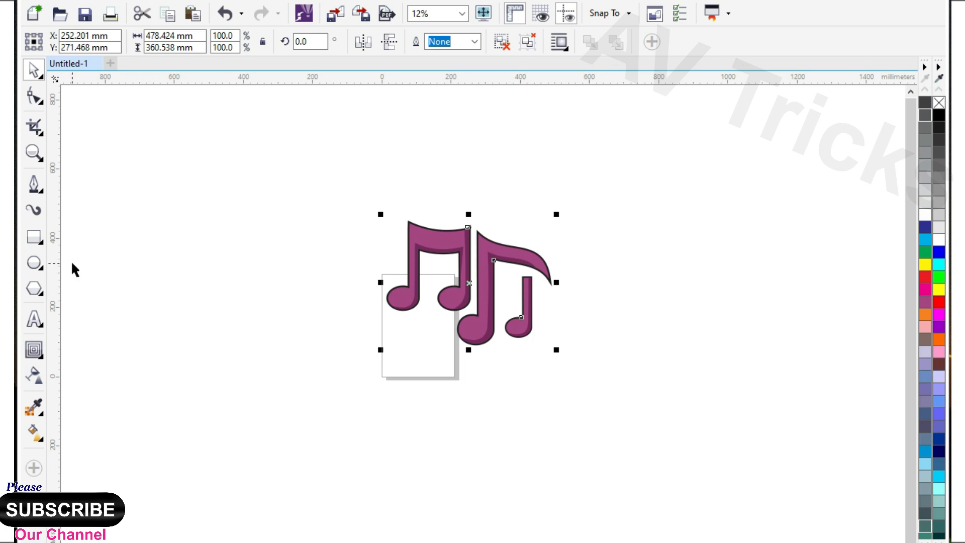
Step: Draw a nearly horizontal closed two-node Pen line about 652 mm long in the empty area left of the notes
scroll(129, 239, "up", 1)
left_click(131, 236)
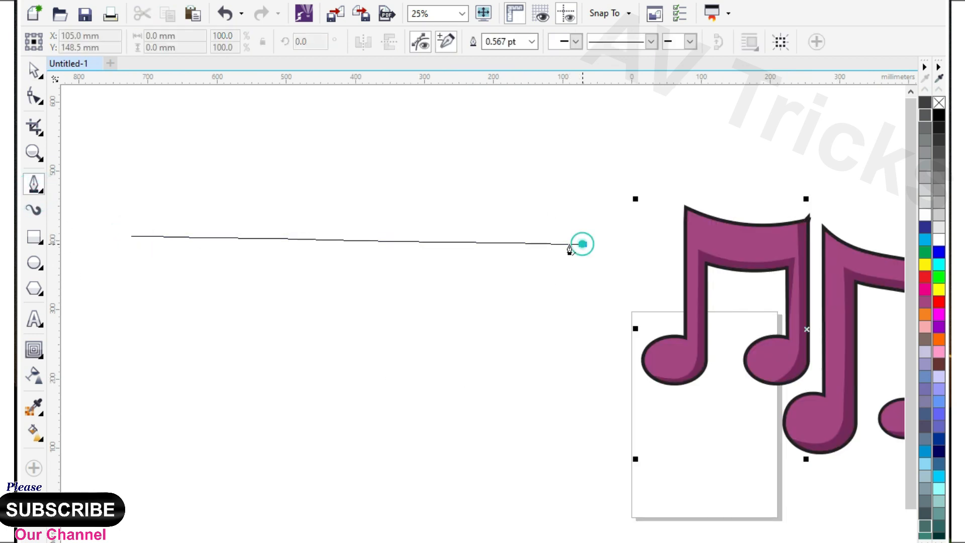
double_click(582, 243)
left_click(131, 237)
Step: Convert both segments of the closed line to curves and bend them upward into a thin crescent
left_click(35, 95)
left_click_drag(144, 201, 588, 282)
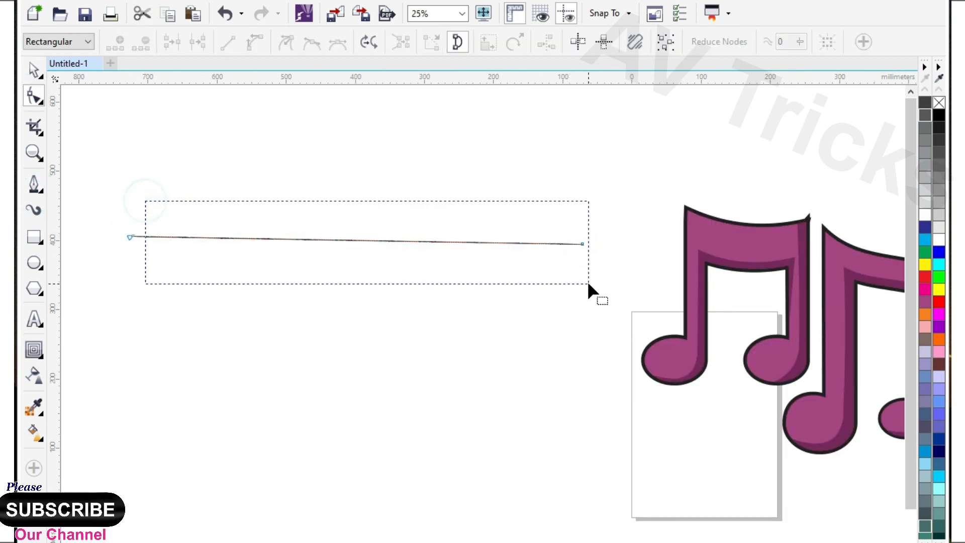
left_click_drag(126, 203, 599, 298)
left_click(255, 42)
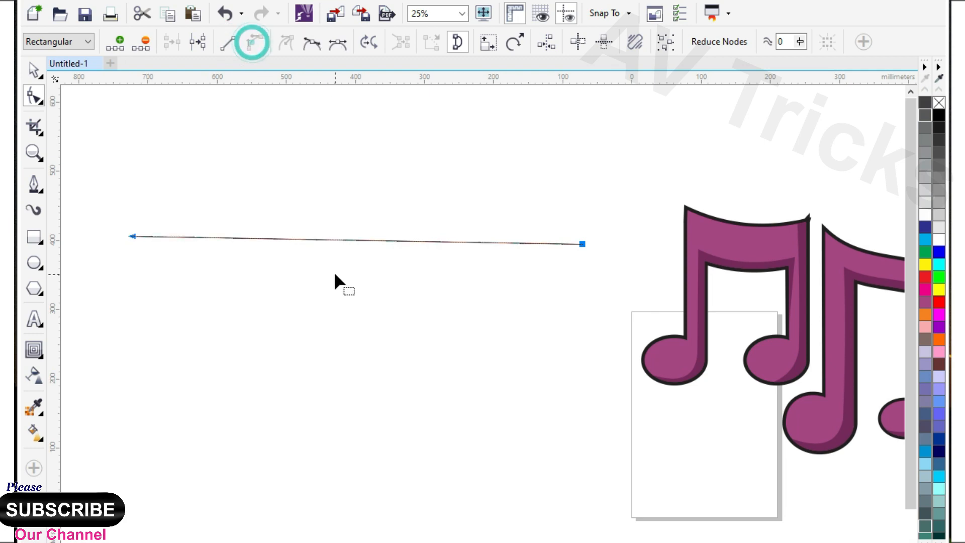
left_click_drag(350, 238, 349, 211)
Step: Place two evenly spaced copies of the crescent below the original
left_click_drag(355, 238, 361, 330)
left_click(37, 66)
right_click(368, 280)
right_click(361, 331)
Step: Mirror a copy of the three crescents vertically below the originals and adjust its spacing
left_click_drag(104, 171, 590, 387)
left_click_drag(359, 207, 358, 422)
right_click(359, 422)
left_click_drag(351, 380, 351, 411)
Step: Weld the six crescents into one object, fill it with light grey and remove its outline
scroll(383, 308, "down", 1)
left_click_drag(200, 202, 506, 431)
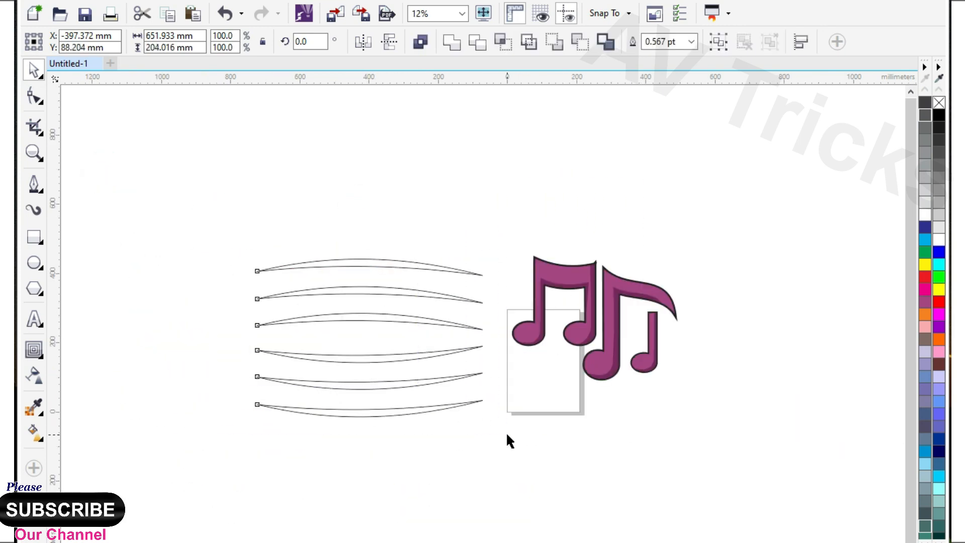
left_click(457, 48)
left_click(939, 203)
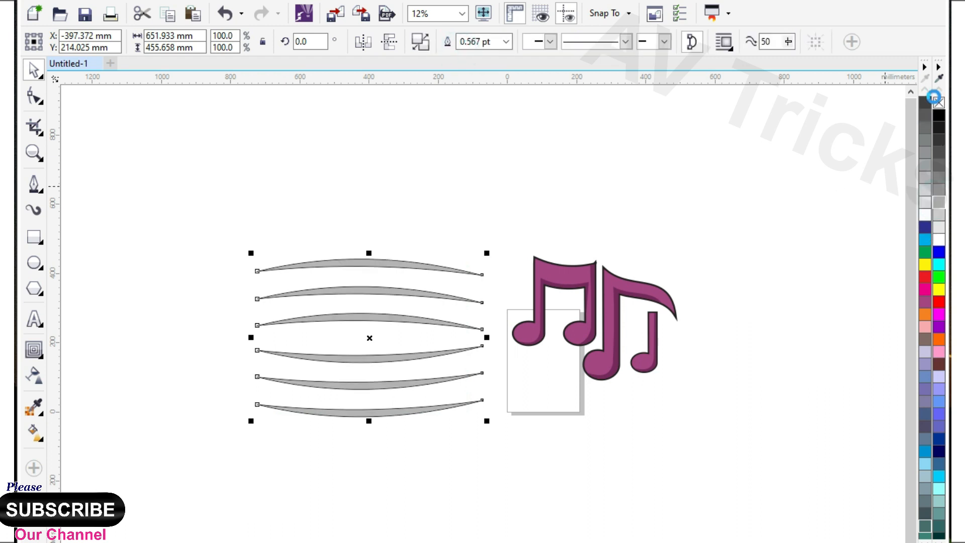
right_click(940, 103)
Step: Centre the music notes over the grey staff lines and enlarge the notes to 131%
left_click_drag(508, 221, 716, 411)
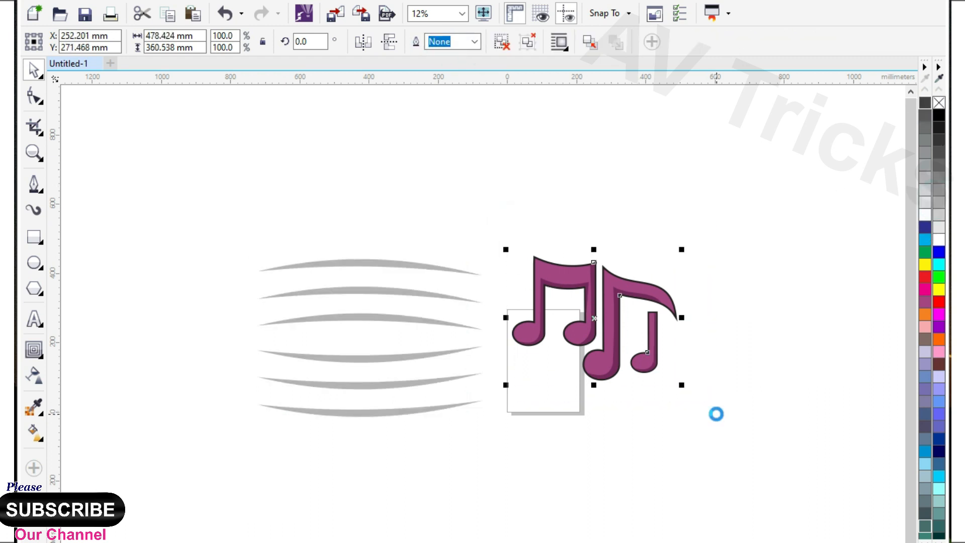
left_click(383, 316, "shift")
key("c")
key("e")
left_click_drag(187, 222, 549, 480)
left_click(385, 335)
left_click_drag(408, 335, 571, 322)
scroll(633, 344, "up", 2)
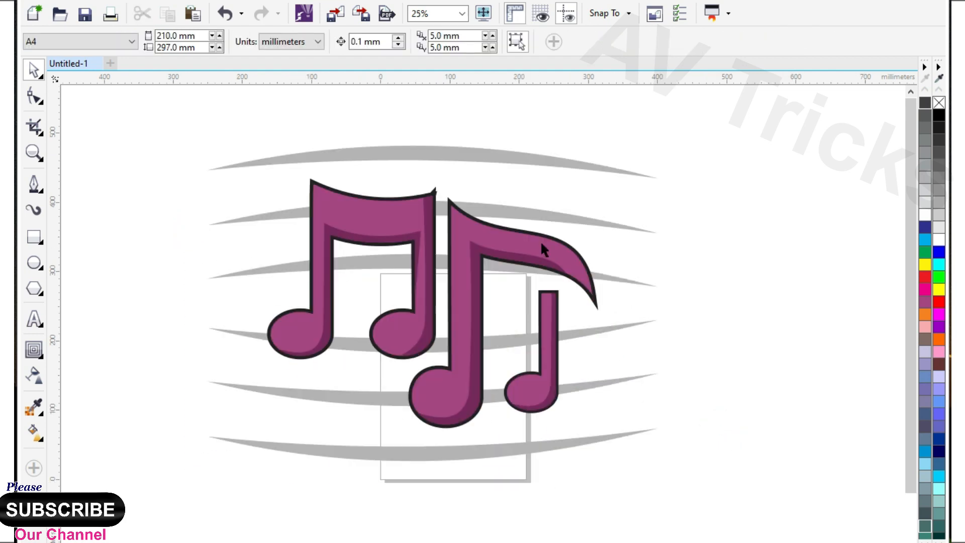
left_click_drag(602, 175, 653, 134)
left_click(683, 239)
Step: Duplicate the notes slightly up and to the right, fill the copy white and place it behind the plum originals
left_click(586, 235)
left_click_drag(557, 224, 570, 212)
right_click(570, 212)
left_click(924, 215)
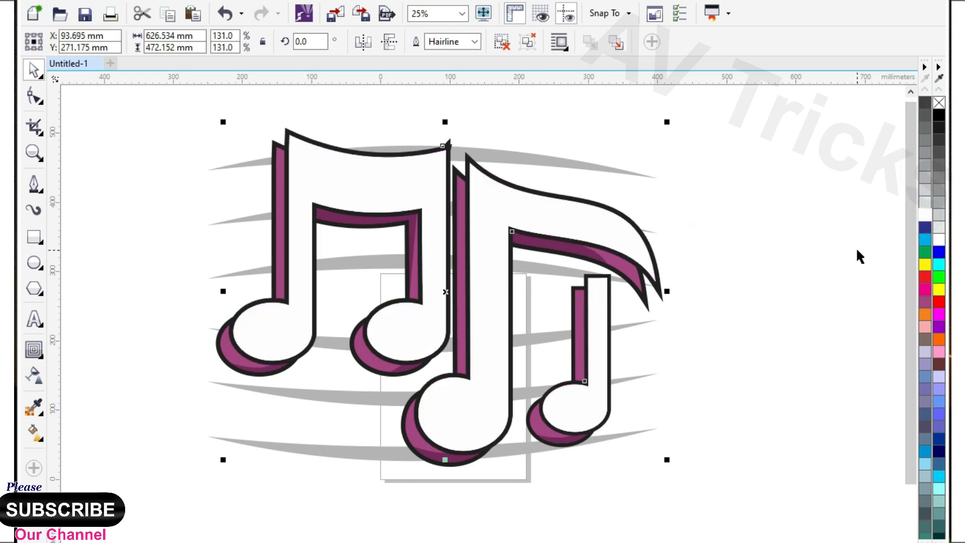
key("ctrl+Page_Down")
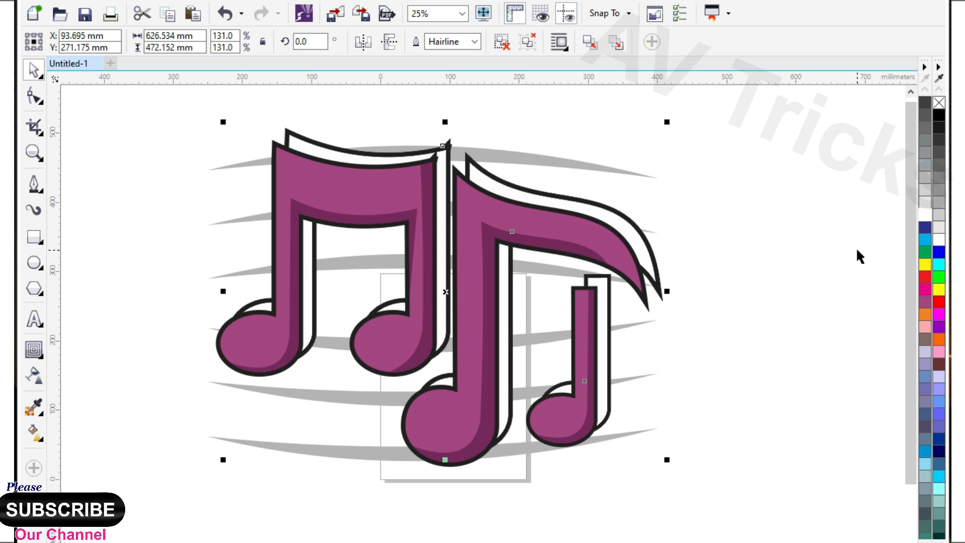
Step: Ungroup the white copy of the notes and fill the large right note's copy with white
left_click(765, 270)
left_click(631, 221)
left_click(793, 280)
left_click(593, 204)
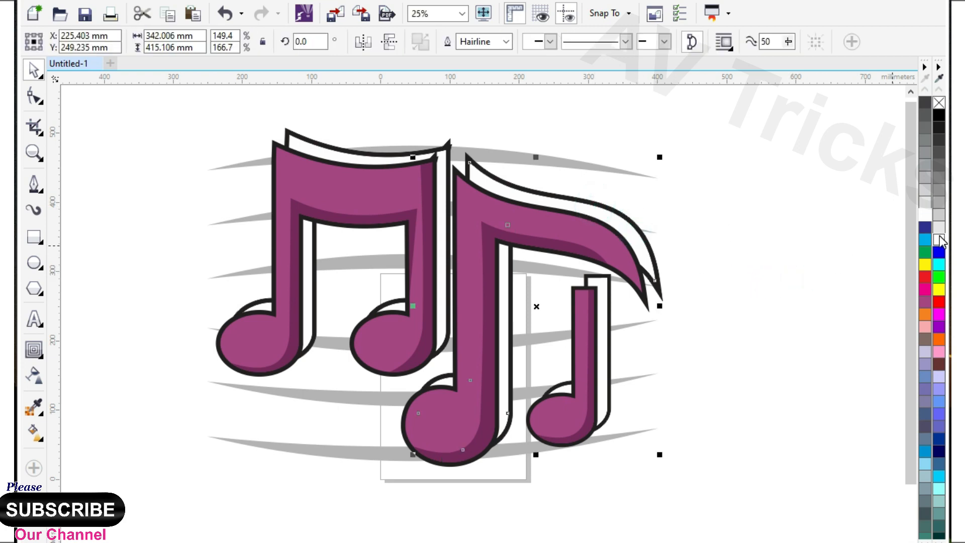
left_click(706, 219)
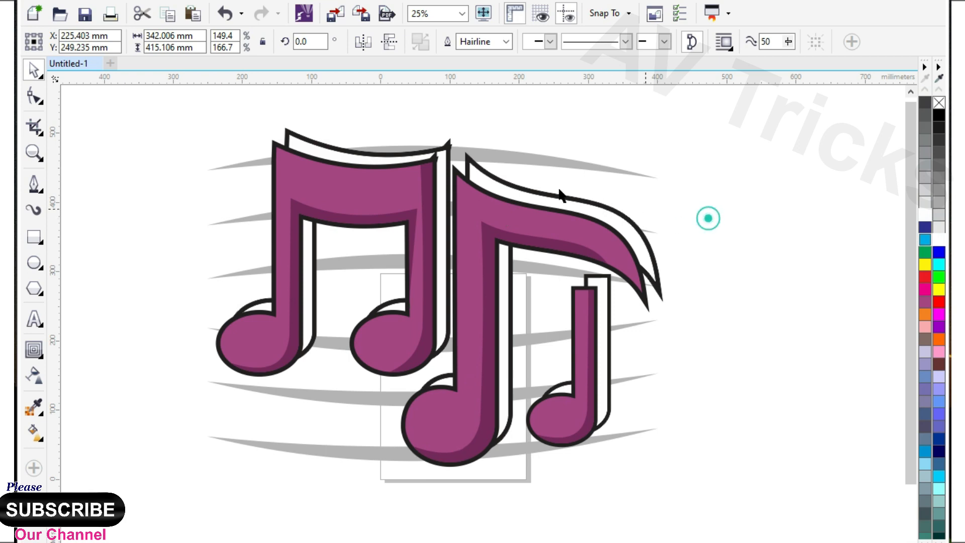
scroll(524, 178, "up", 1)
left_click(533, 197)
key("Delete")
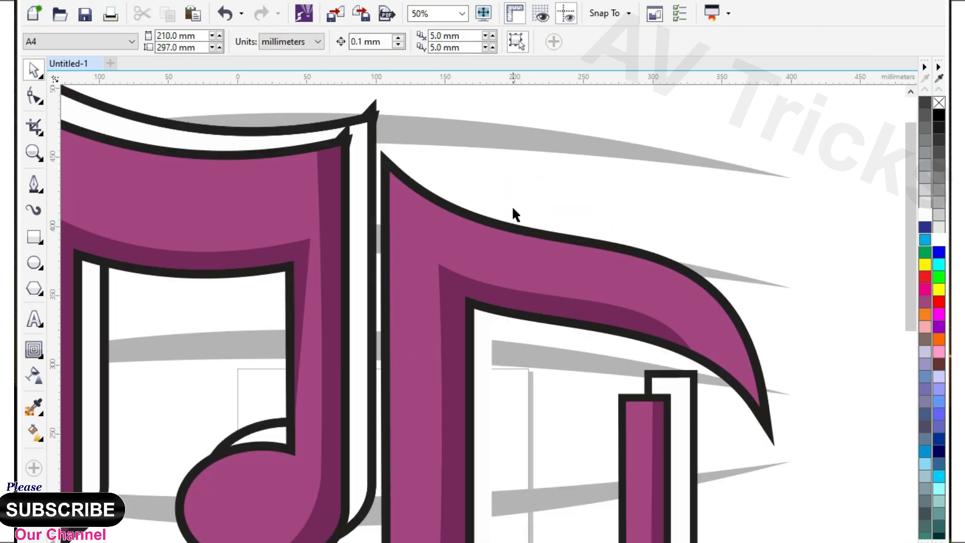
key("ctrl+z")
Step: Break apart the white copies of the large right note and the beamed note, and delete their black outlines
key("ctrl+k")
left_click(564, 178)
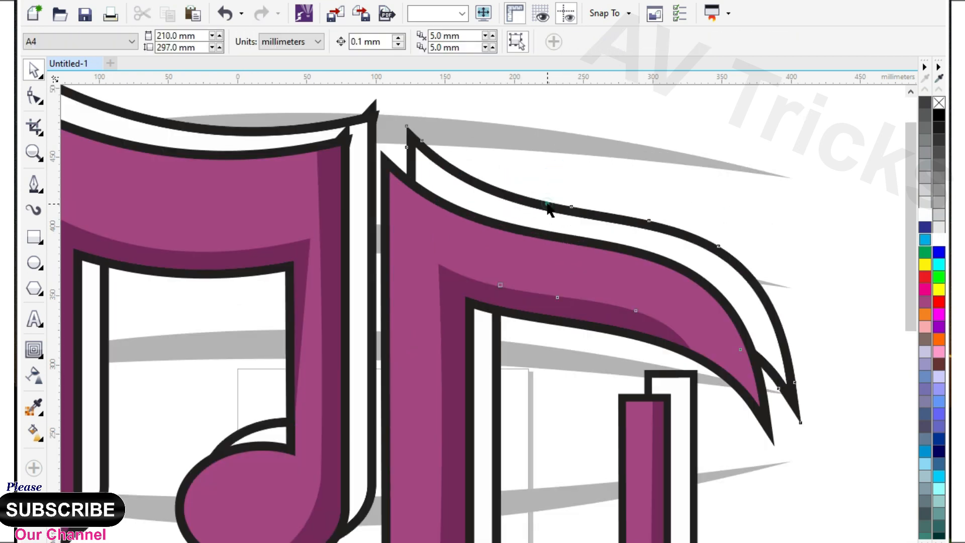
left_click(546, 205)
key("Delete")
left_click(289, 129)
key("ctrl+k")
left_click(513, 178)
left_click(373, 116)
key("Delete")
Step: Delete the black outline from the small note's white copy, leaving only its white backing
scroll(508, 237, "down", 3)
scroll(508, 237, "up", 3)
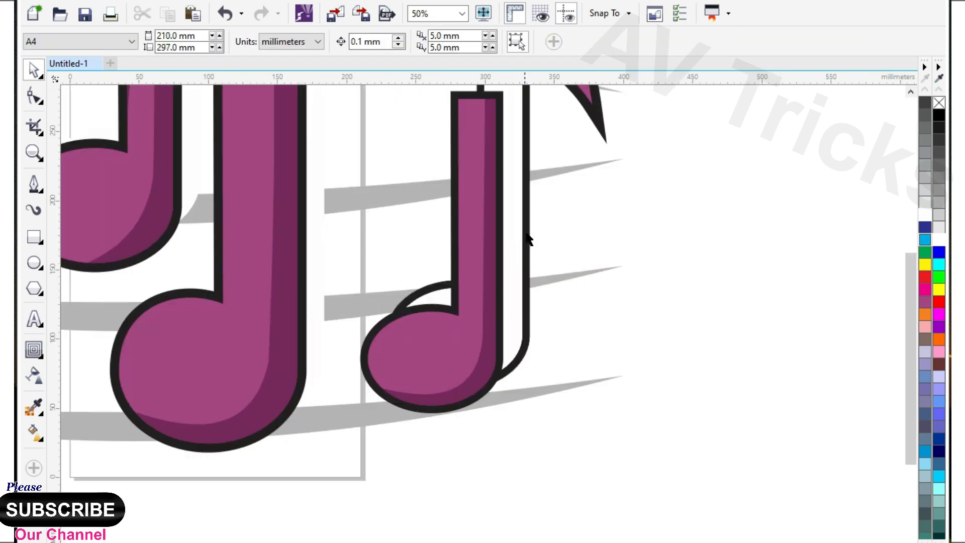
left_click(527, 226)
left_click(623, 267)
scroll(529, 236, "up", 1)
left_click(528, 230)
key("Delete")
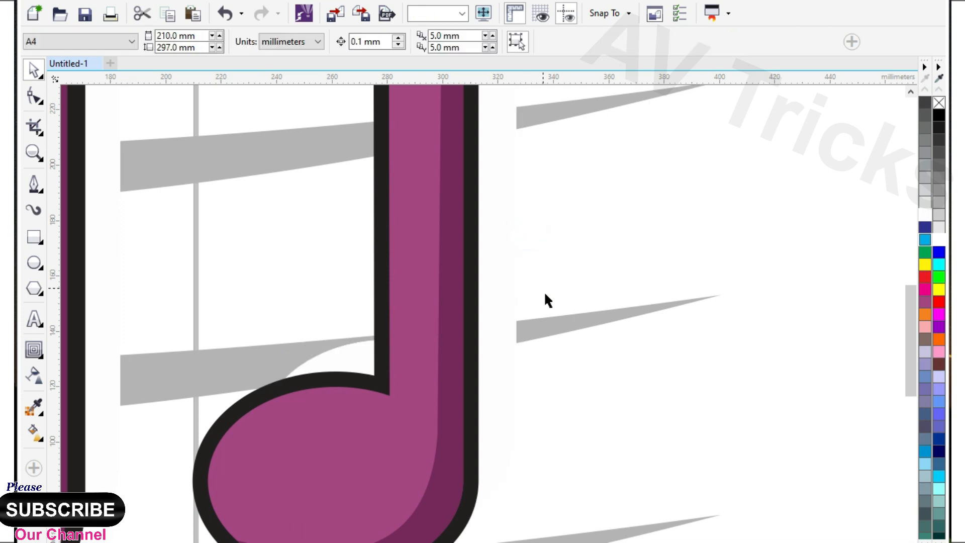
scroll(544, 291, "down", 3)
scroll(457, 202, "up", 1)
scroll(446, 240, "down", 1)
left_click_drag(243, 149, 577, 397)
left_click(513, 446)
Step: Draw a closed line about 125 mm long on the beamed note's crossbar and curve both segments downward into a thin crescent
left_click(34, 185)
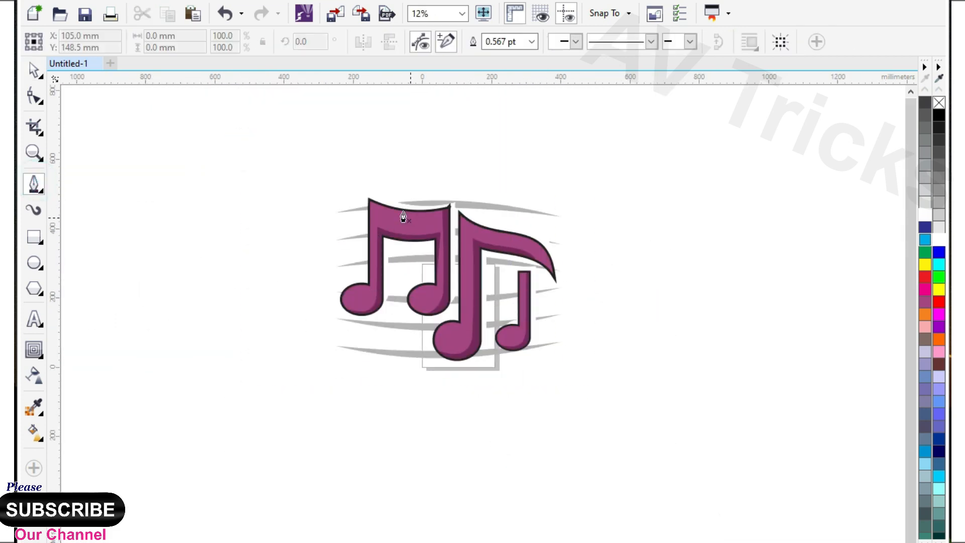
scroll(349, 231, "up", 5)
left_click(287, 200)
double_click(634, 254)
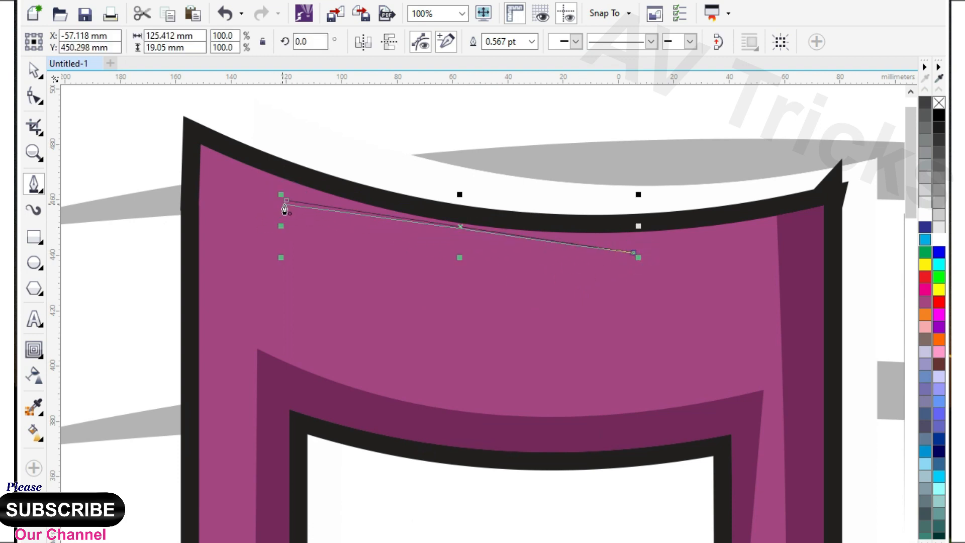
left_click(32, 95)
left_click_drag(248, 140, 679, 308)
left_click(227, 41)
left_click_drag(465, 229, 452, 248)
left_click(34, 65)
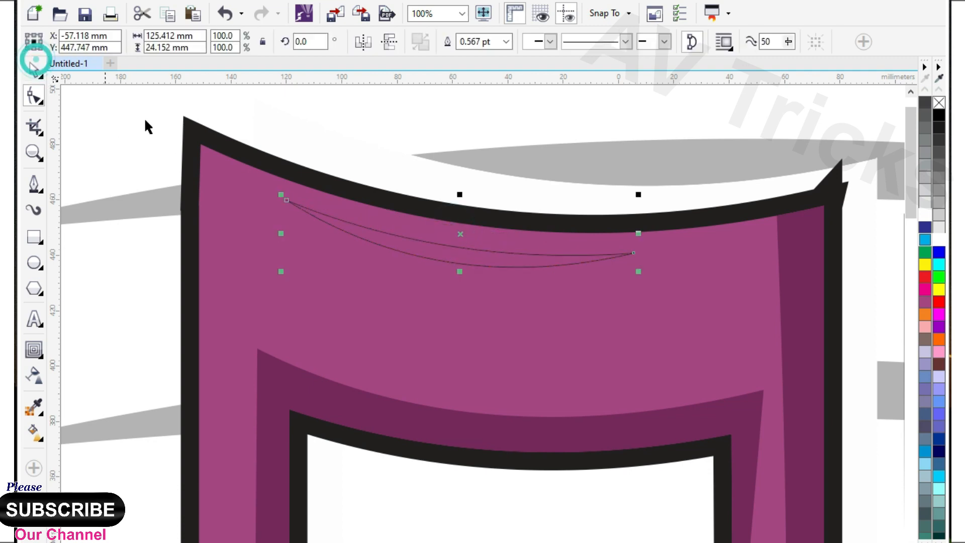
Step: Fill the crossbar crescent with white, remove its outline and widen it to about 149 mm
left_click(938, 240)
right_click(939, 102)
left_click_drag(282, 234, 216, 214)
Step: Copy the white crescent onto the large right note's flag and rotate it to about 352° along the upper edge
left_click_drag(345, 244, 467, 254)
scroll(333, 211, "down", 2)
scroll(332, 211, "down", 3)
right_click(635, 274)
scroll(636, 275, "up", 1)
left_click(467, 254)
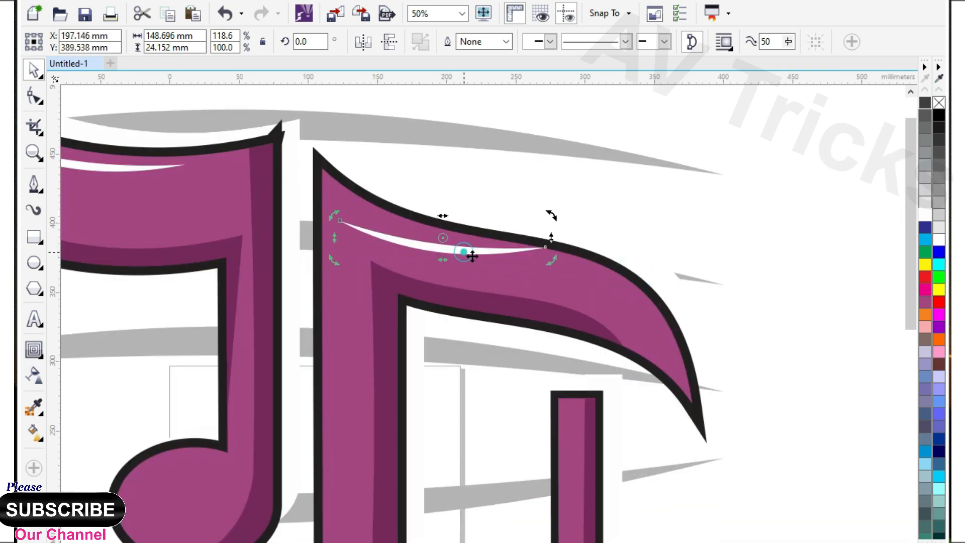
left_click_drag(550, 217, 552, 235)
left_click_drag(435, 253, 434, 259)
scroll(571, 179, "down", 1)
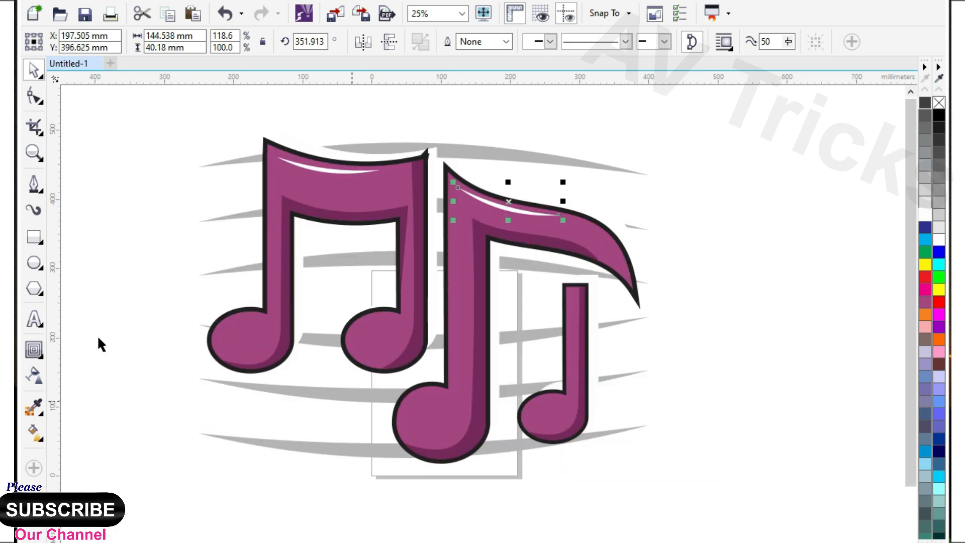
Step: Draw an ellipse about 98 × 73 mm inside the beamed note's left head
left_click(39, 262)
scroll(274, 299, "down", 1)
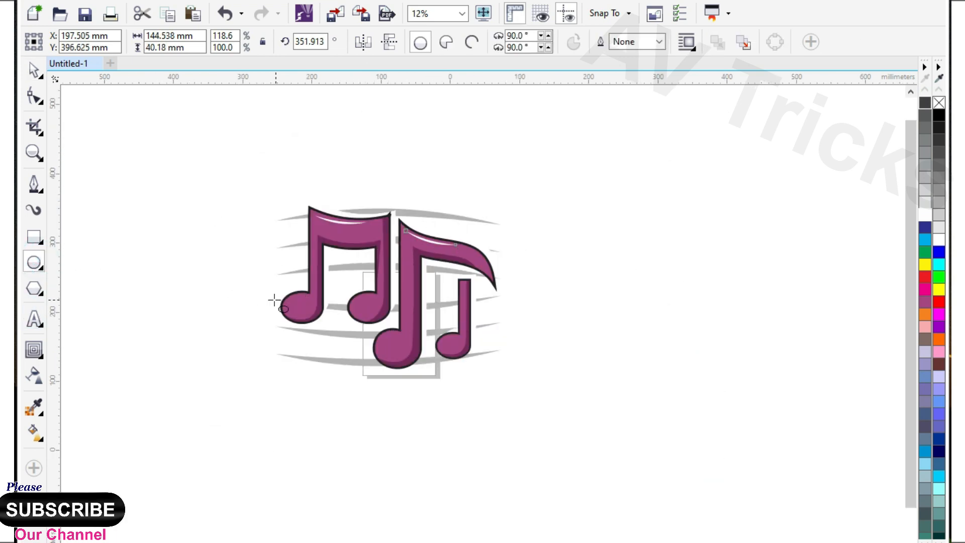
scroll(327, 303, "up", 2)
left_click_drag(321, 282, 460, 387)
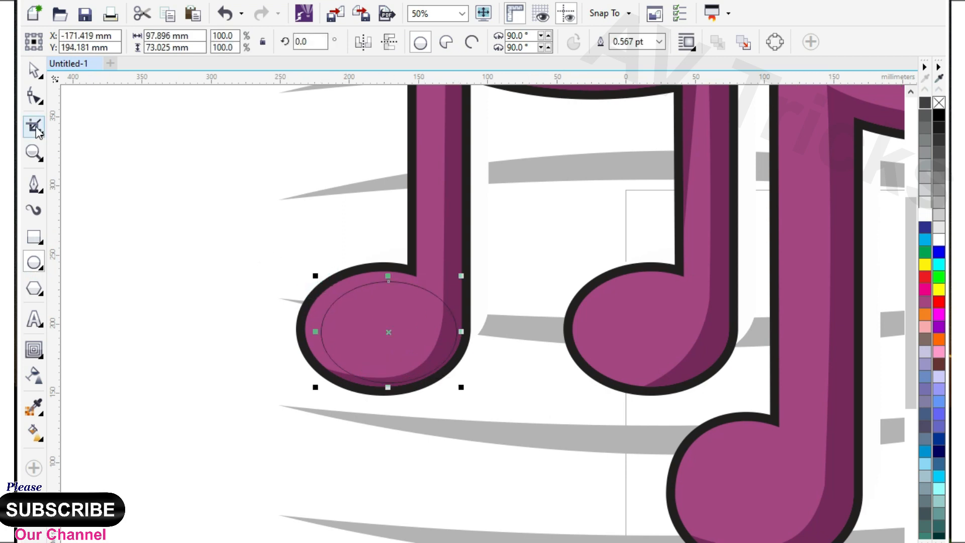
left_click(33, 74)
Step: Place a copy of the ellipse down and to the right, and resize it to about 105 × 79 mm
scroll(372, 338, "up", 1)
left_click_drag(381, 338, 576, 318)
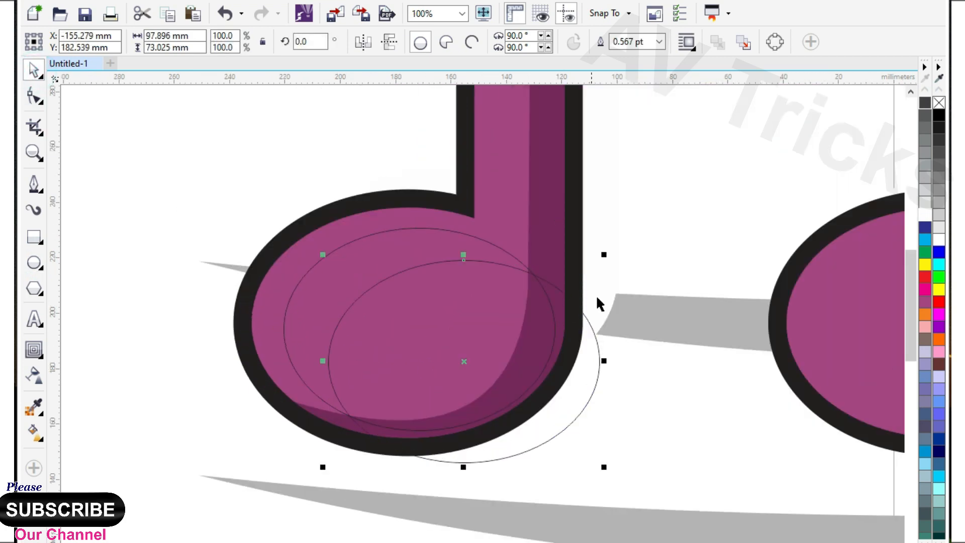
left_click_drag(461, 257, 465, 228)
left_click_drag(322, 362, 302, 361)
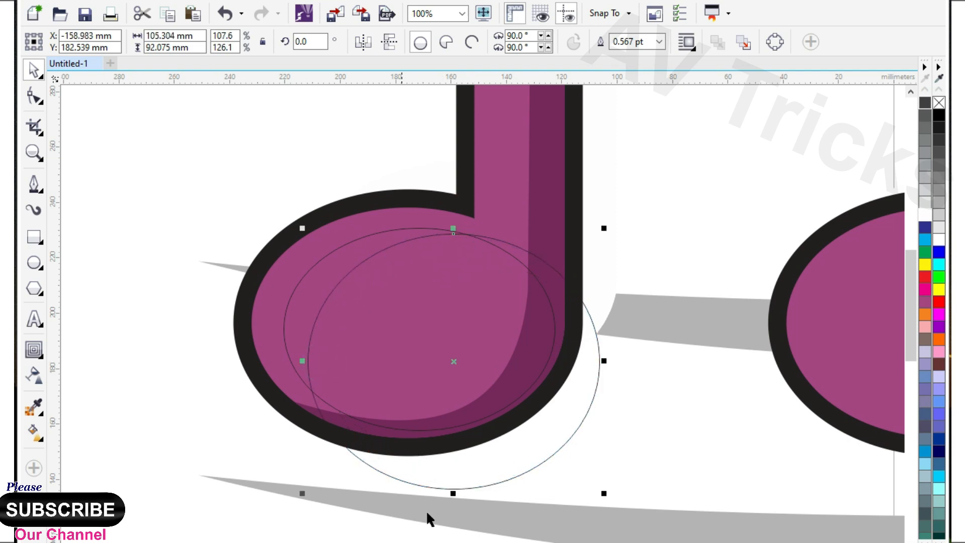
left_click_drag(451, 493, 459, 458)
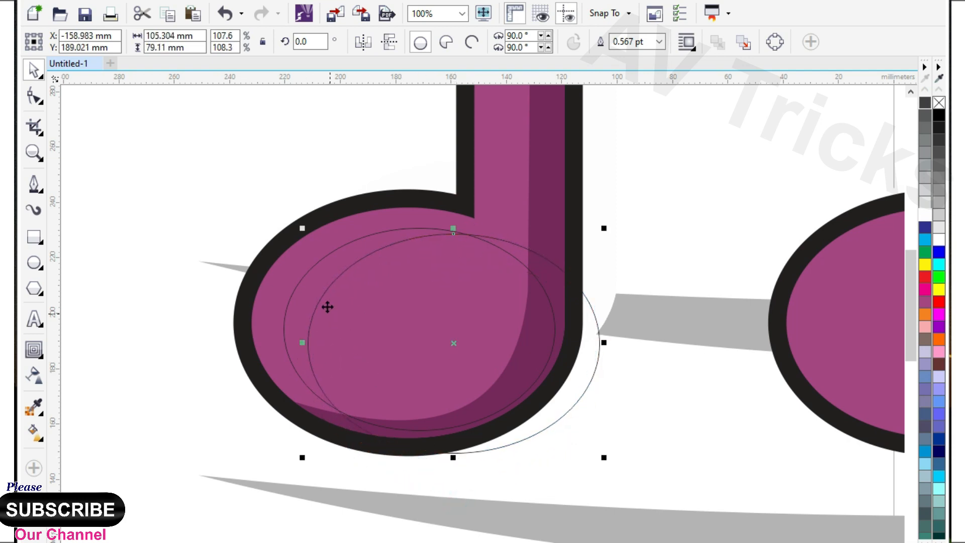
Step: Trim the first ellipse with the second into a crescent, remove the second and position the crescent along the head's left edge
left_click(318, 286, "shift")
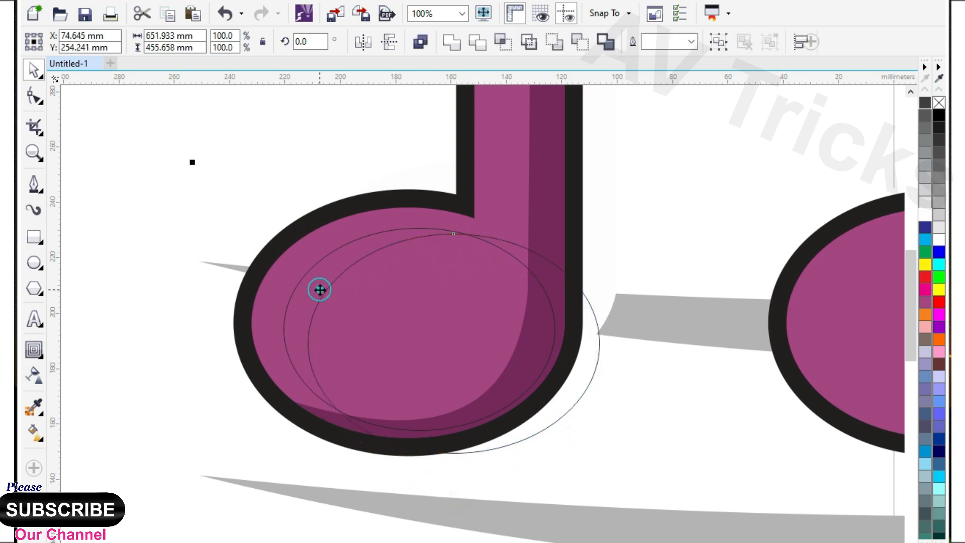
left_click(588, 357)
left_click(336, 248)
left_click(473, 321)
left_click(346, 261, "shift")
left_click(577, 374)
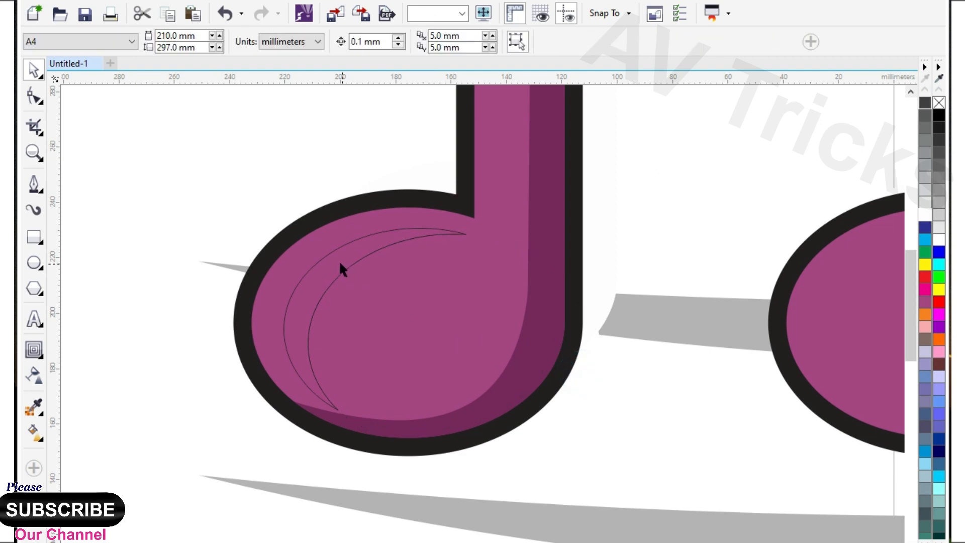
left_click(338, 261)
left_click_drag(329, 261, 328, 260)
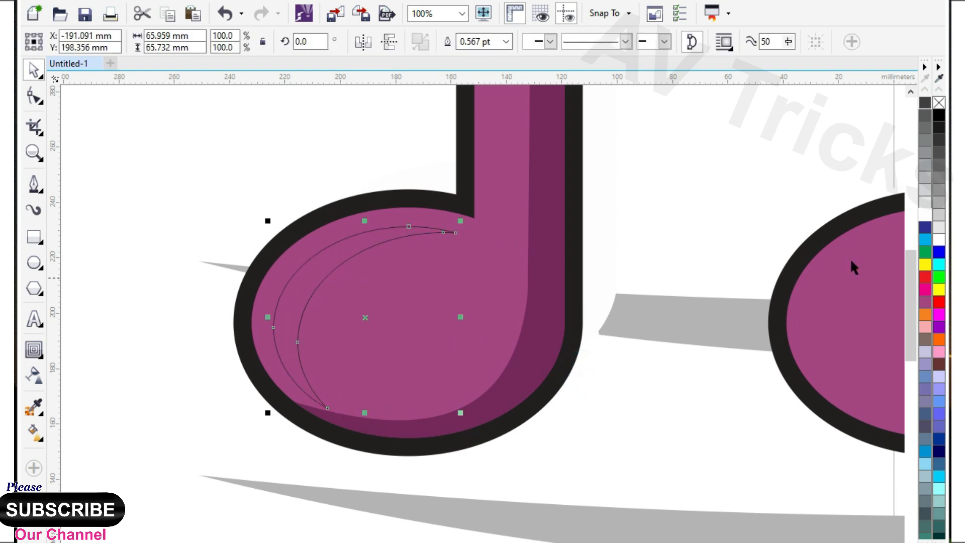
Step: Fill the note head's crescent with white and remove its outline
left_click(938, 251)
right_click(938, 103)
scroll(211, 330, "down", 2)
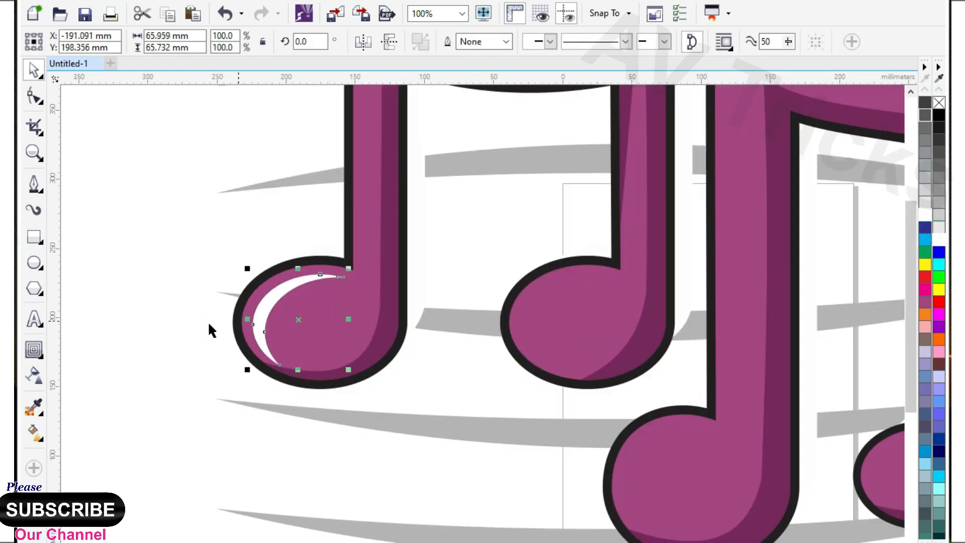
Step: Copy the white crescent onto the beamed note's right head and the large note's head, stretching the latter to about 73 mm high
left_click_drag(244, 329, 635, 473)
scroll(635, 473, "down", 2)
scroll(513, 379, "up", 4)
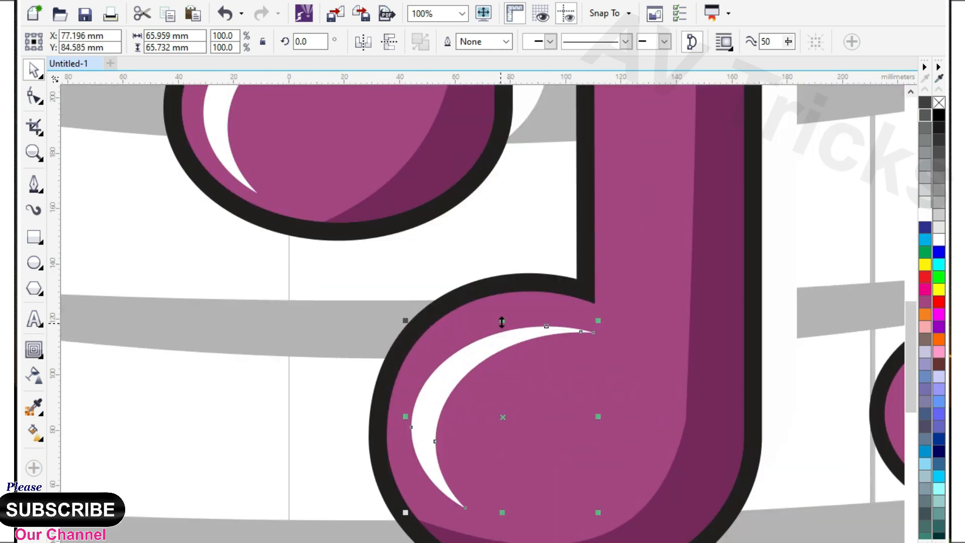
left_click_drag(501, 322, 502, 300)
left_click_drag(447, 374, 442, 386)
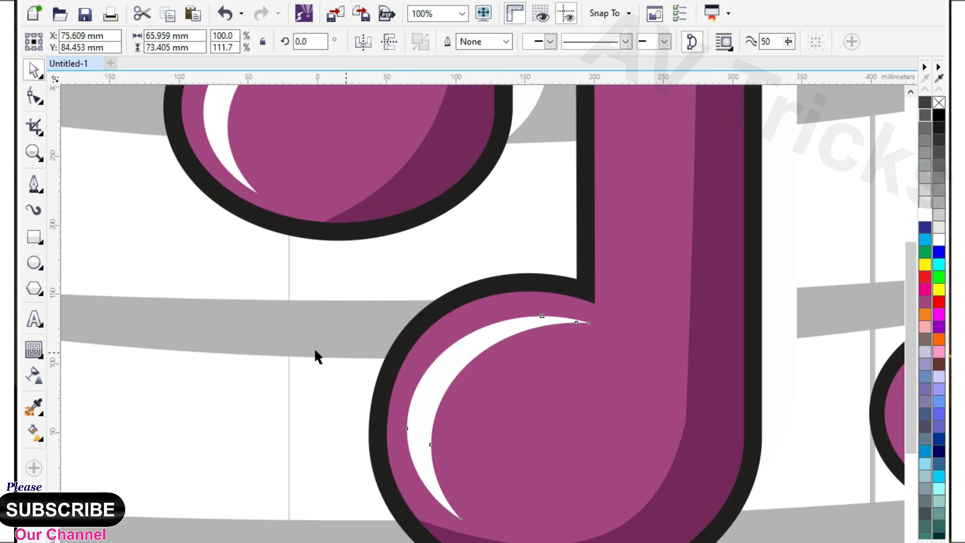
Step: Copy the crescent highlight onto the small note's head, reduce its height to about 60 mm and align it with the left edge
scroll(352, 362, "down", 2)
left_click_drag(354, 360, 483, 359)
scroll(490, 360, "up", 3)
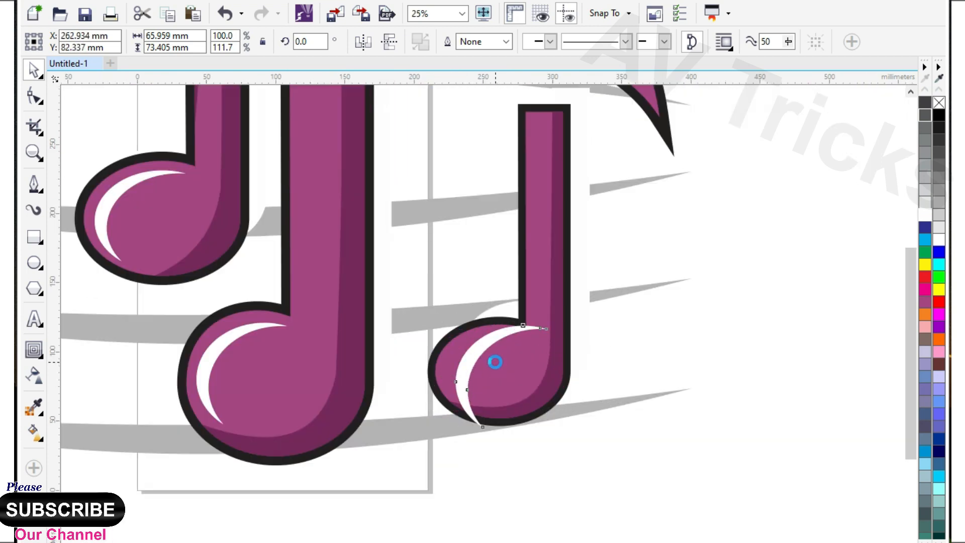
left_click_drag(519, 221, 505, 279)
left_click_drag(469, 347, 457, 293)
scroll(461, 287, "down", 3)
left_click(516, 340)
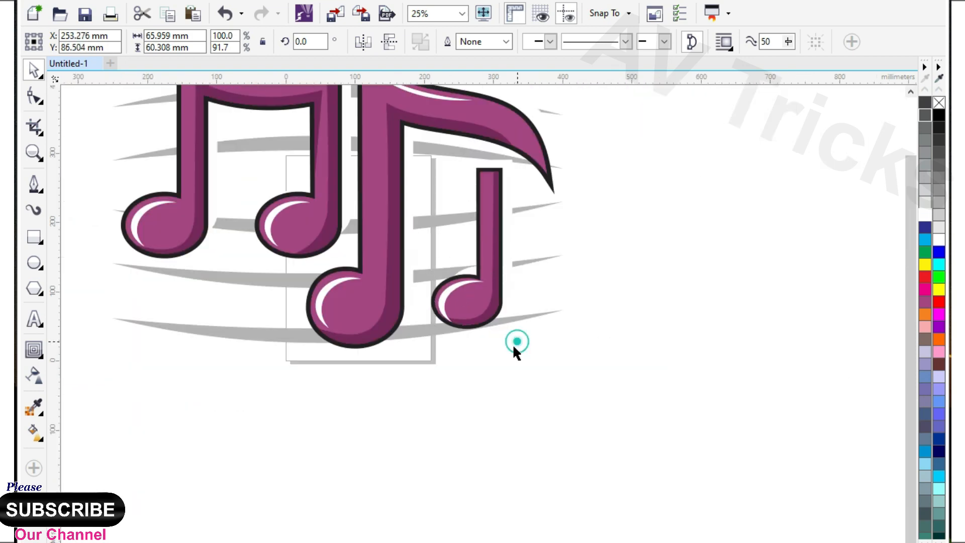
scroll(496, 358, "down", 1)
left_click_drag(244, 164, 610, 372)
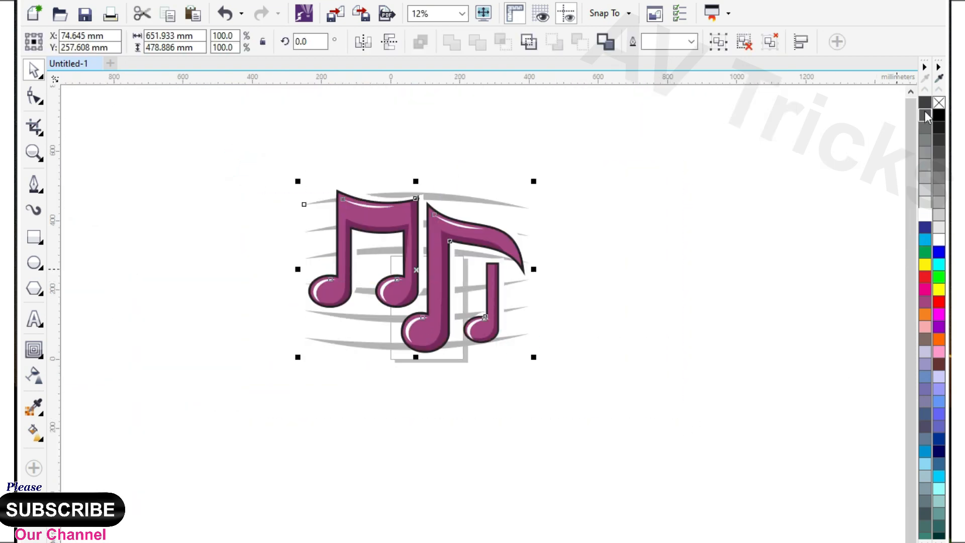
left_click(622, 251)
scroll(382, 231, "up", 3)
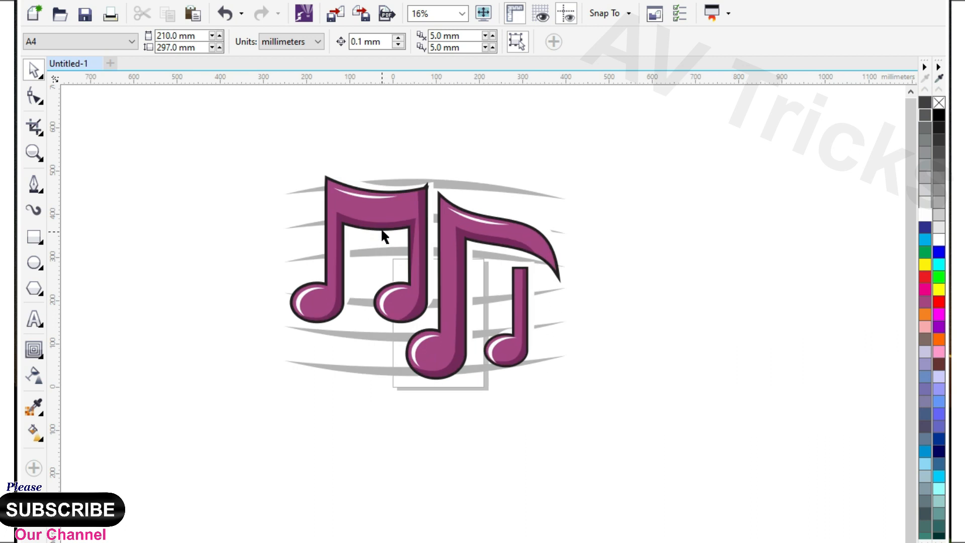
scroll(410, 226, "up", 1)
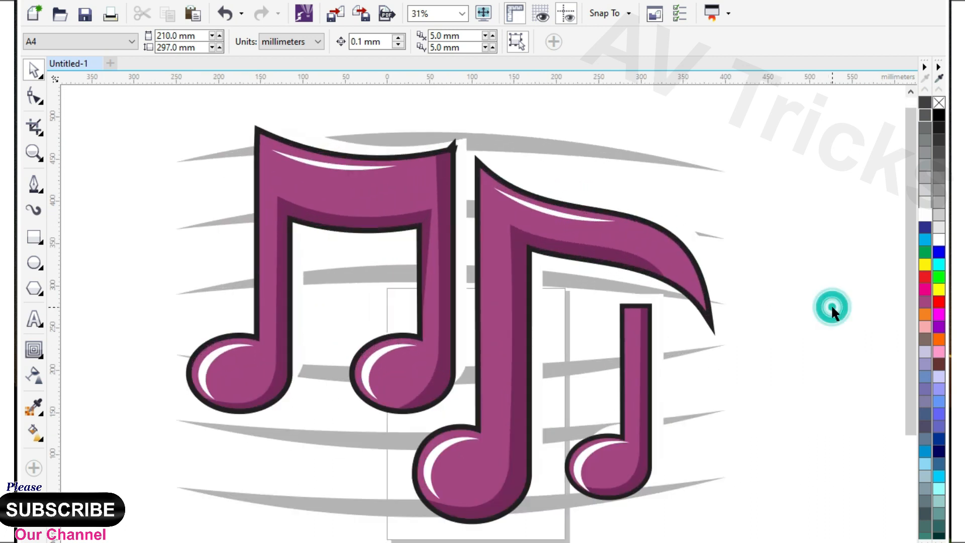